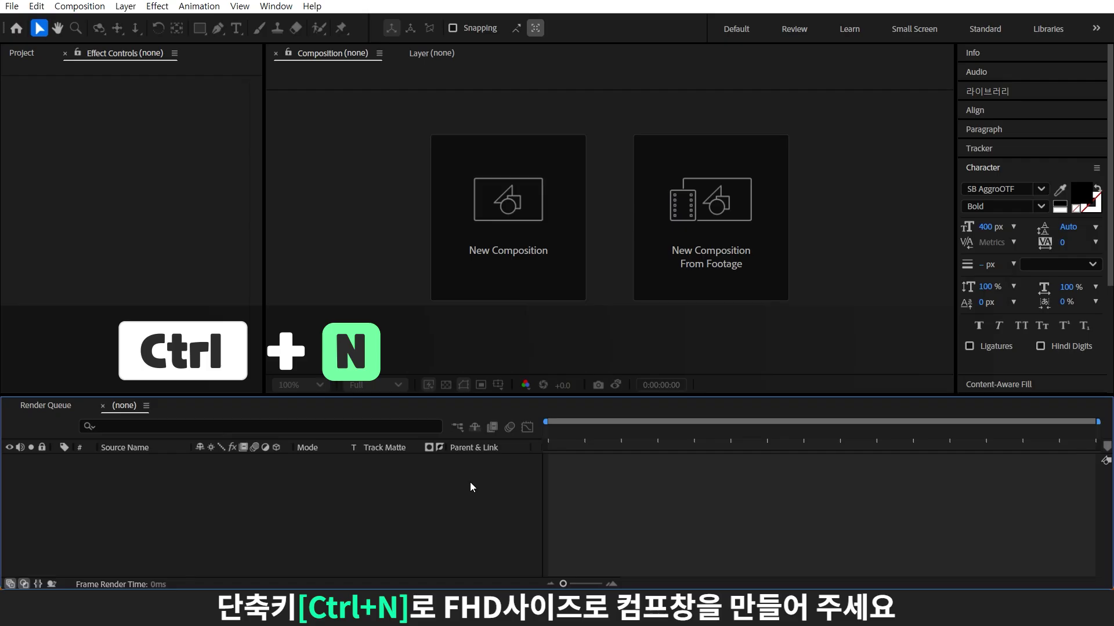
- Start a new 1920×1080, 30 fps, 5-second composition named Comp 1 on a black background
{"action": "key", "text": "ctrl+n"}
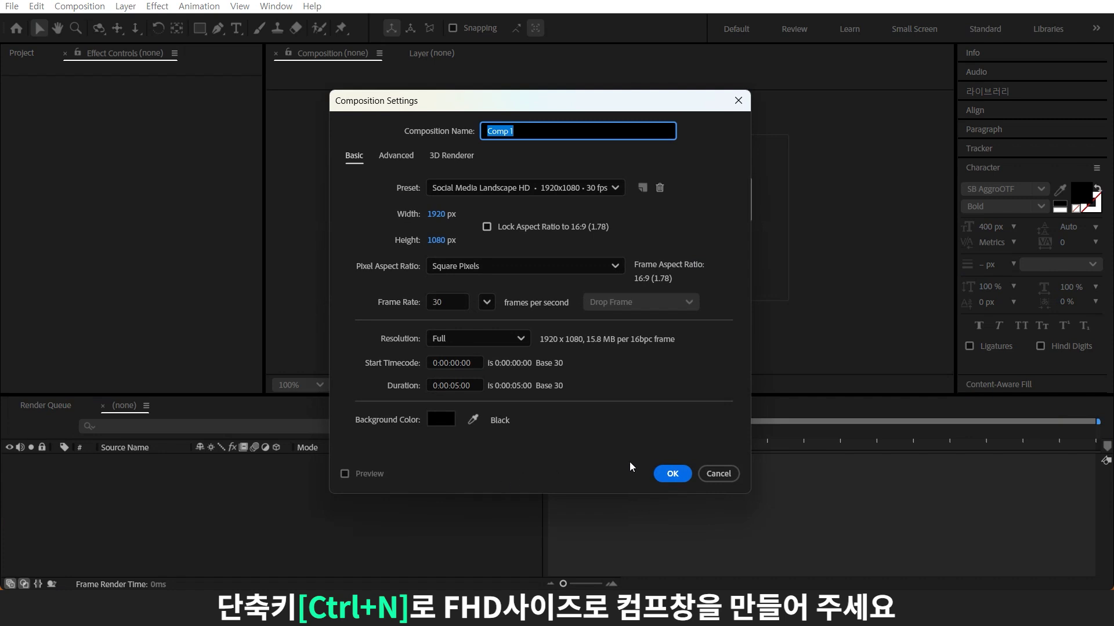
- Create Comp 1 and type the two-line text 'TOP' / 'secret' over the transparency grid
{"action": "left_click", "coordinate": [680, 478]}
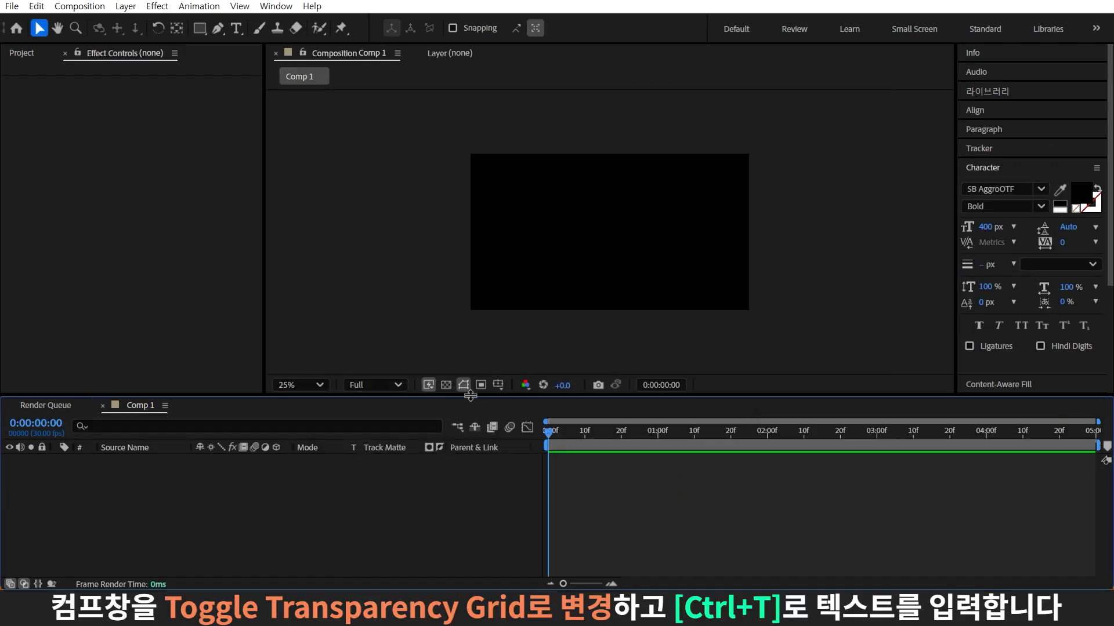
{"action": "left_click", "coordinate": [445, 385]}
{"action": "key", "text": "ctrl+t"}
{"action": "left_click", "coordinate": [492, 216]}
{"action": "type", "text": "TOP"}
{"action": "left_click", "coordinate": [543, 265]}
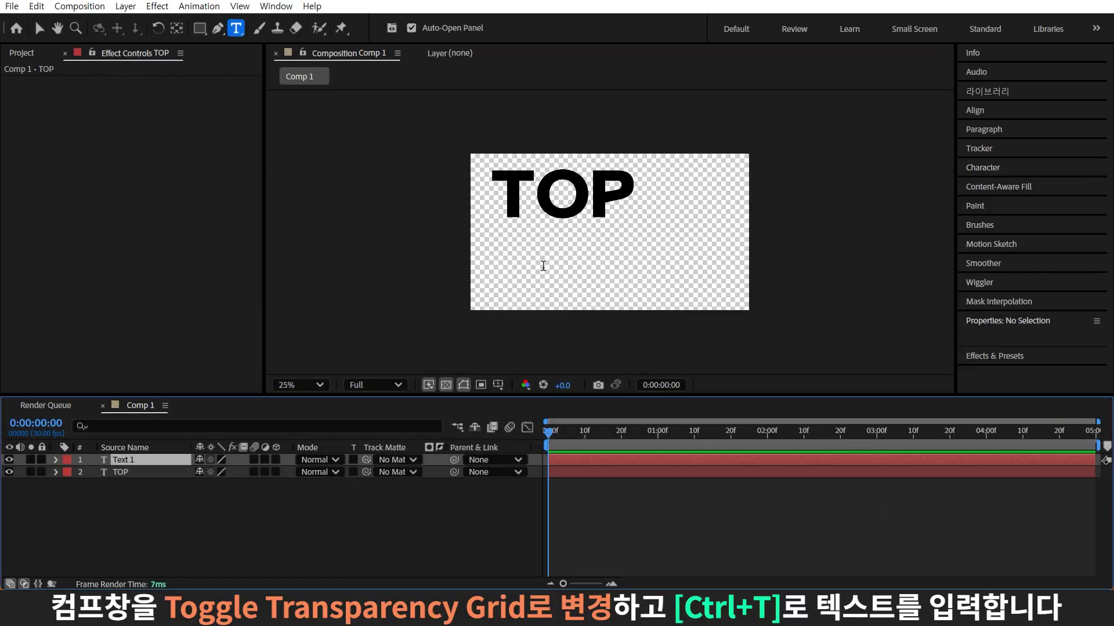
{"action": "left_click", "coordinate": [634, 197]}
{"action": "key", "text": "Return"}
{"action": "type", "text": "secret"}
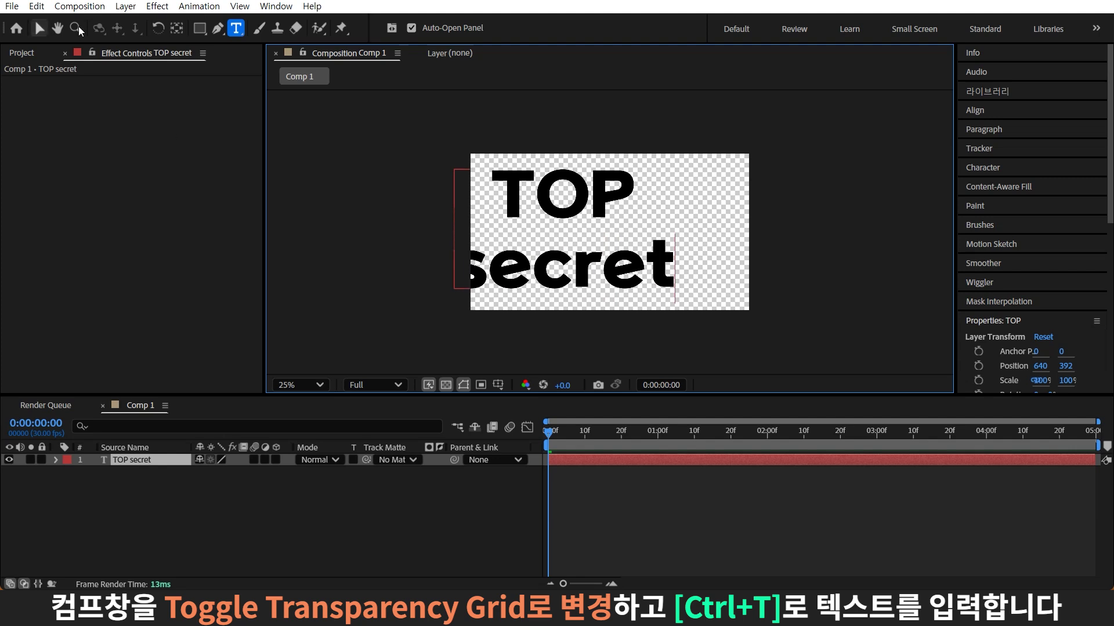
- Centre the text in the comp, then duplicate it as a hidden 'TOP secret 2' layer
{"action": "left_click", "coordinate": [985, 111]}
{"action": "left_click", "coordinate": [995, 157]}
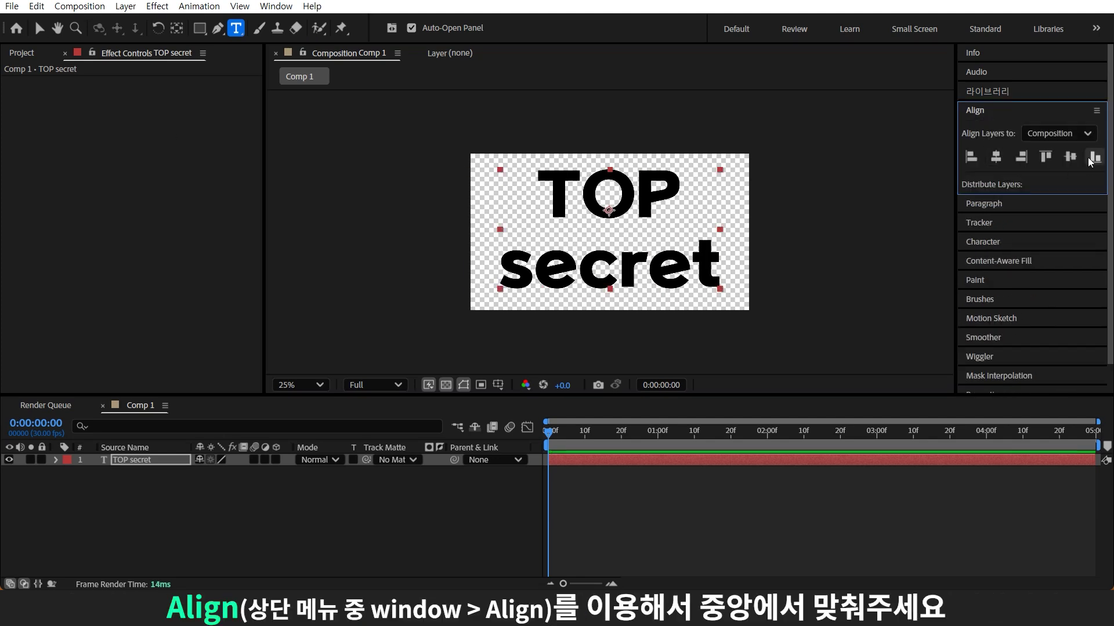
{"action": "key", "text": "ctrl+d"}
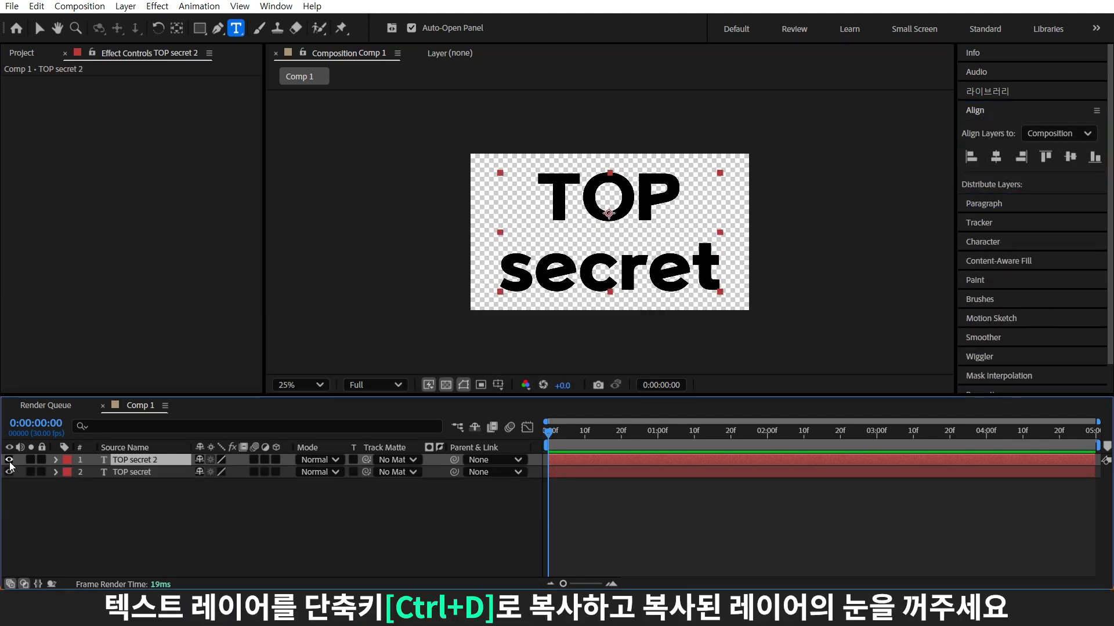
{"action": "left_click", "coordinate": [8, 460]}
{"action": "left_click", "coordinate": [143, 474]}
- Swap fill and stroke so 'TOP secret' shows as a 3 px outline with no fill
{"action": "key", "text": "ctrl+6"}
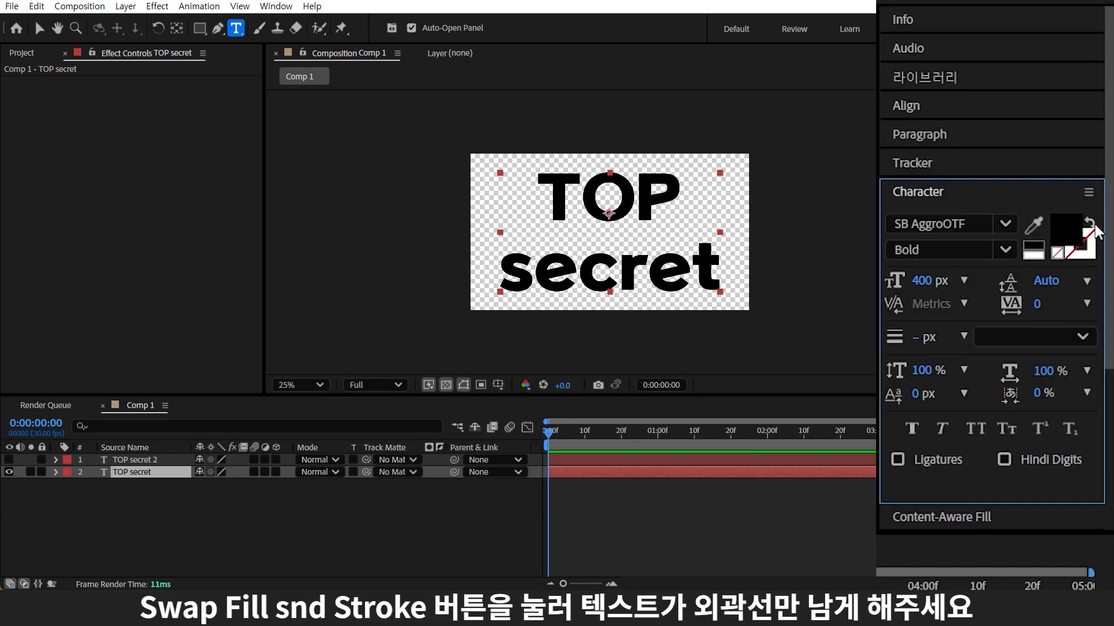
{"action": "left_click", "coordinate": [1090, 223]}
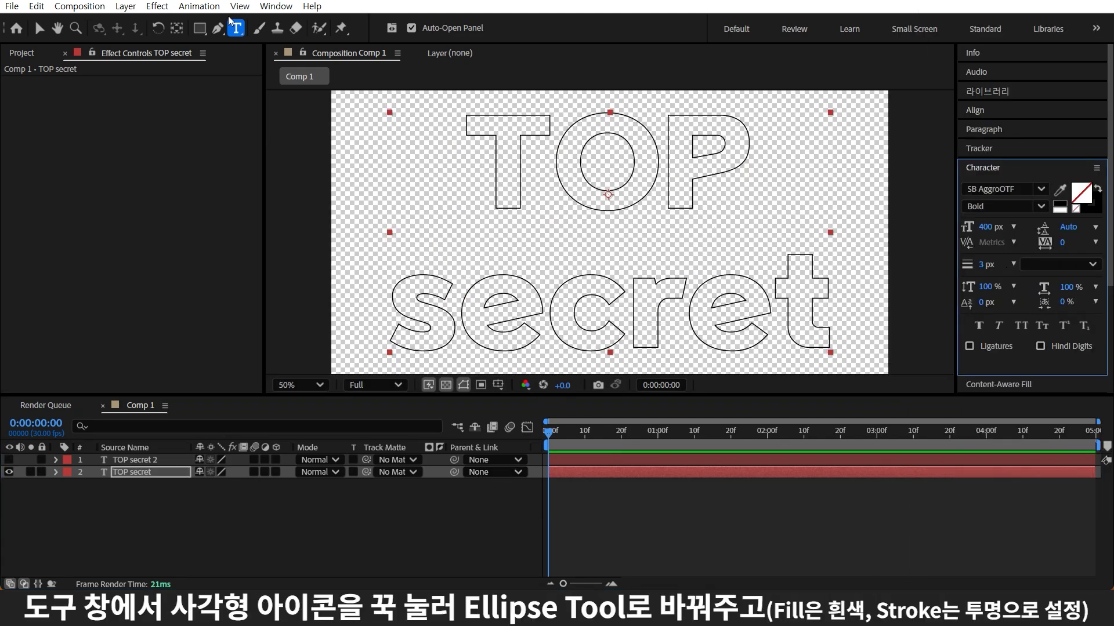
{"action": "left_click_drag", "start_coordinate": [206, 31], "coordinate": [249, 65]}
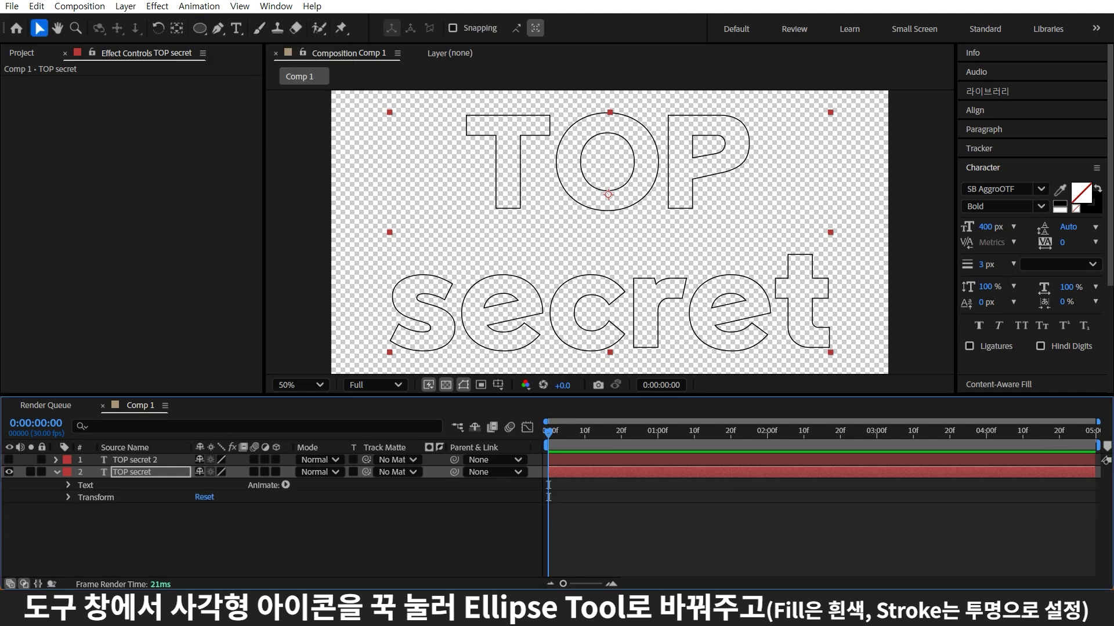
{"action": "left_click", "coordinate": [212, 539]}
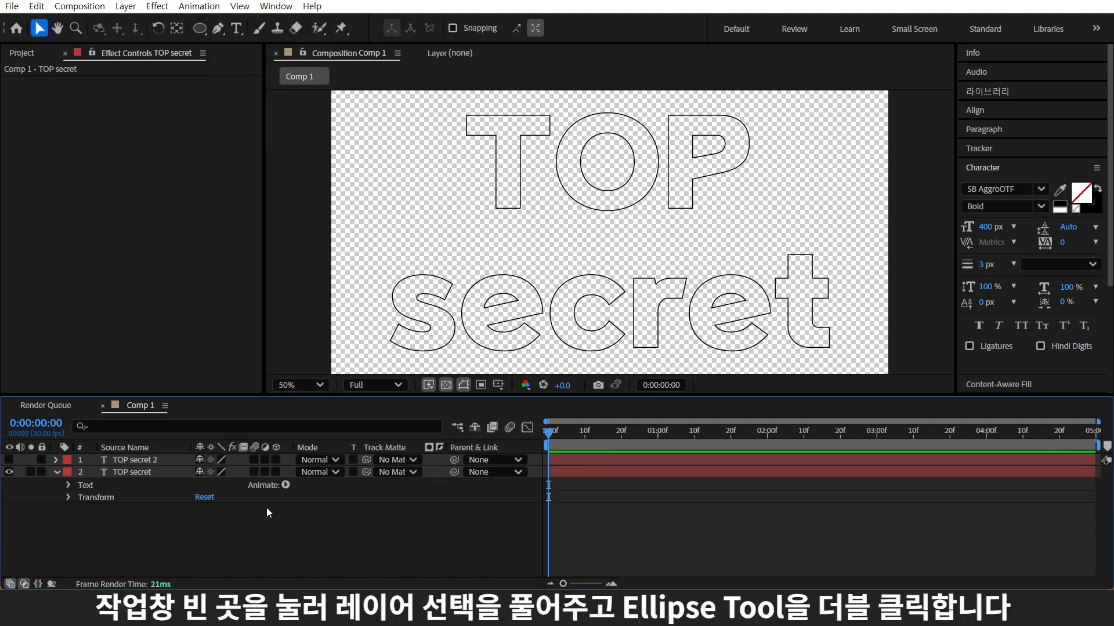
- Create a white ellipse shape layer with an unlinked path size of 400×400
{"action": "double_click", "coordinate": [201, 33]}
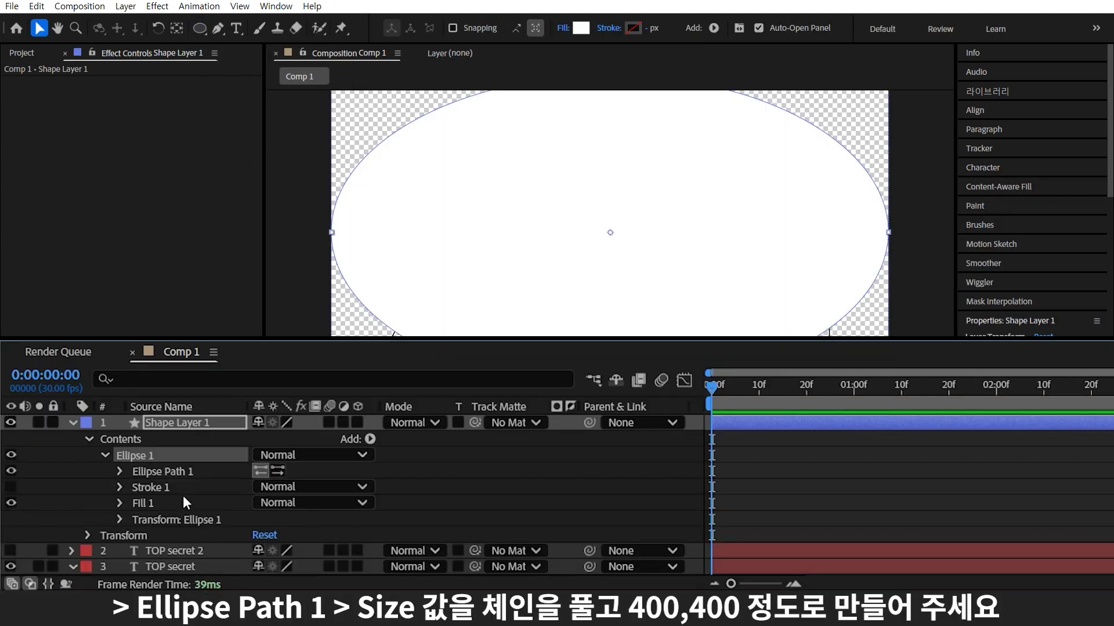
{"action": "left_click", "coordinate": [120, 472]}
{"action": "left_click", "coordinate": [257, 486]}
{"action": "left_click", "coordinate": [284, 486]}
{"action": "type", "text": "400"}
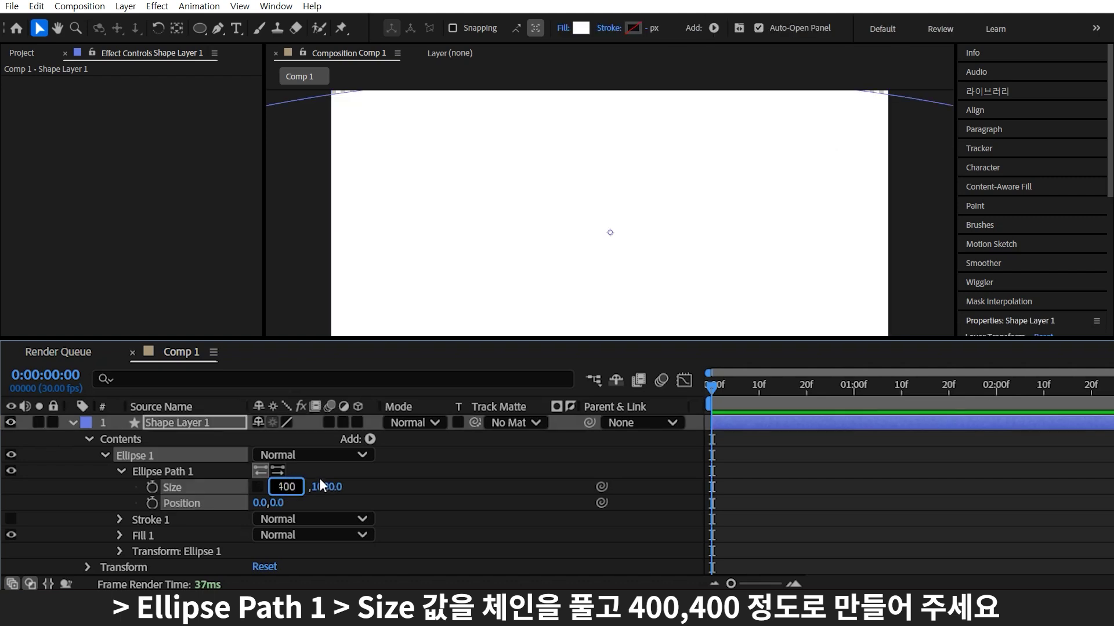
{"action": "key", "text": "Return"}
{"action": "left_click", "coordinate": [324, 487]}
{"action": "type", "text": "400"}
{"action": "key", "text": "Return"}
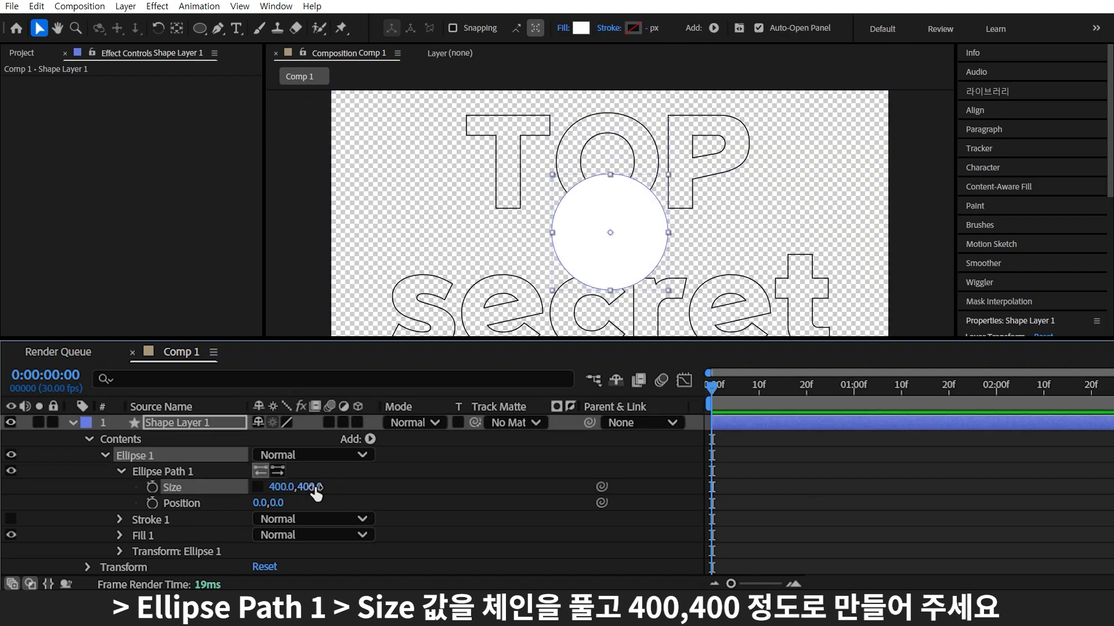
- Duplicate the circle at 50×50, place Shape Layer 1 on top, and parent Shape Layer 2 to it
{"action": "key", "text": "ctrl+d"}
{"action": "left_click", "coordinate": [286, 503]}
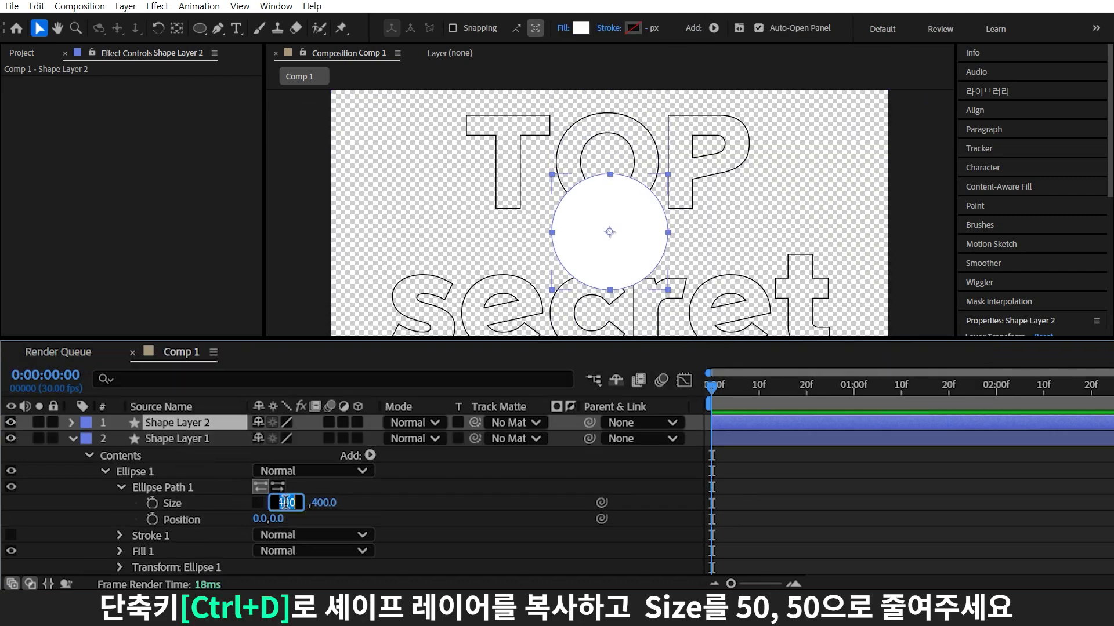
{"action": "type", "text": "50"}
{"action": "left_click", "coordinate": [346, 502]}
{"action": "left_click", "coordinate": [198, 423]}
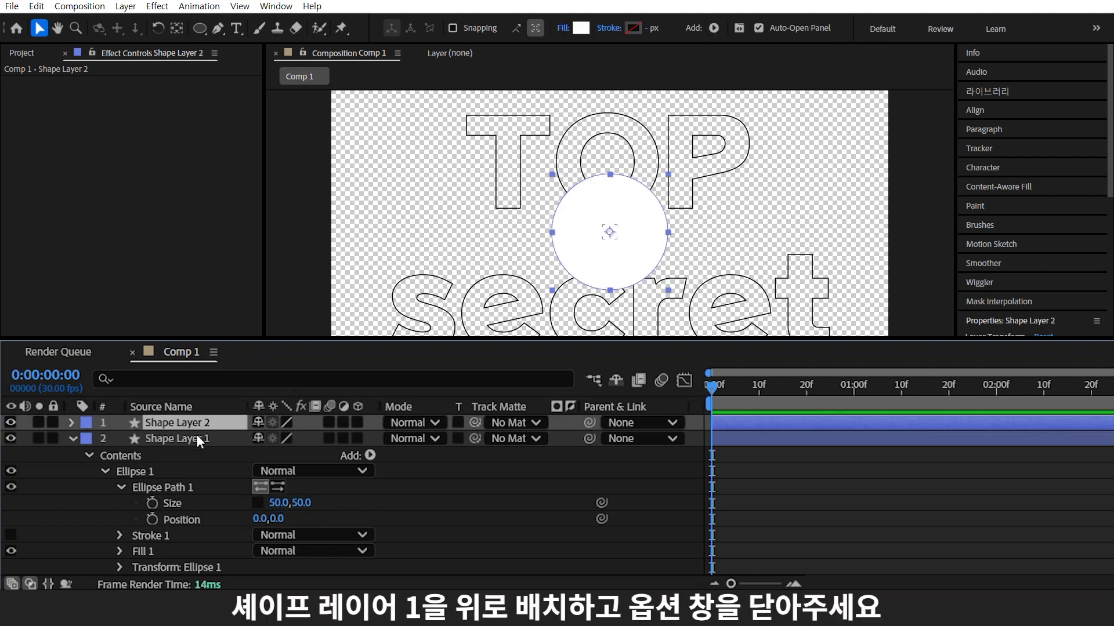
{"action": "left_click_drag", "start_coordinate": [192, 439], "coordinate": [236, 431]}
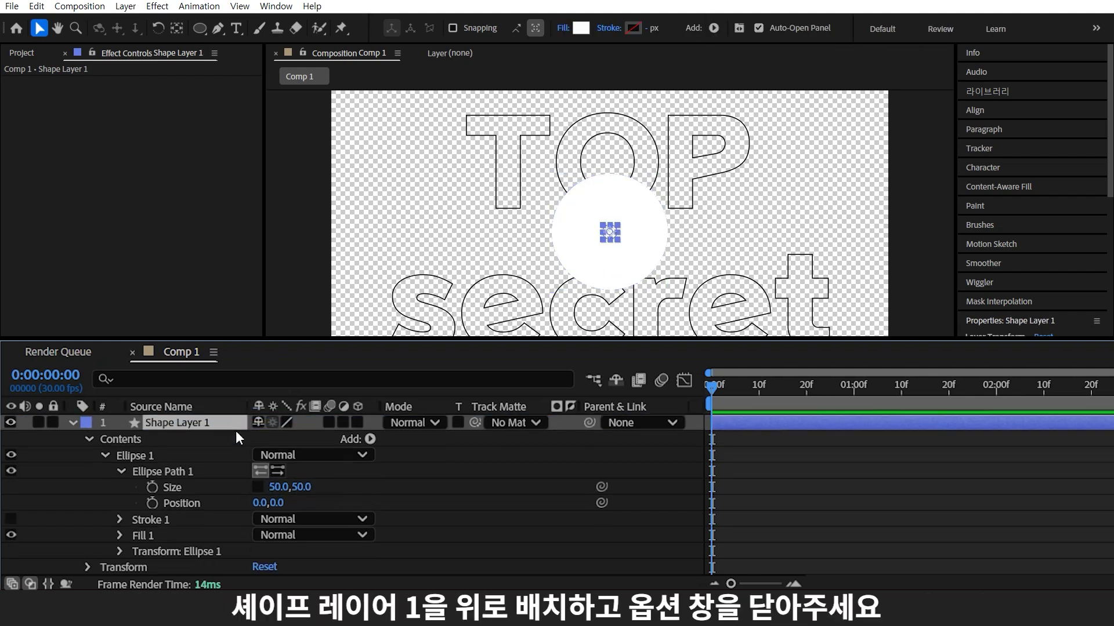
{"action": "left_click", "coordinate": [73, 423]}
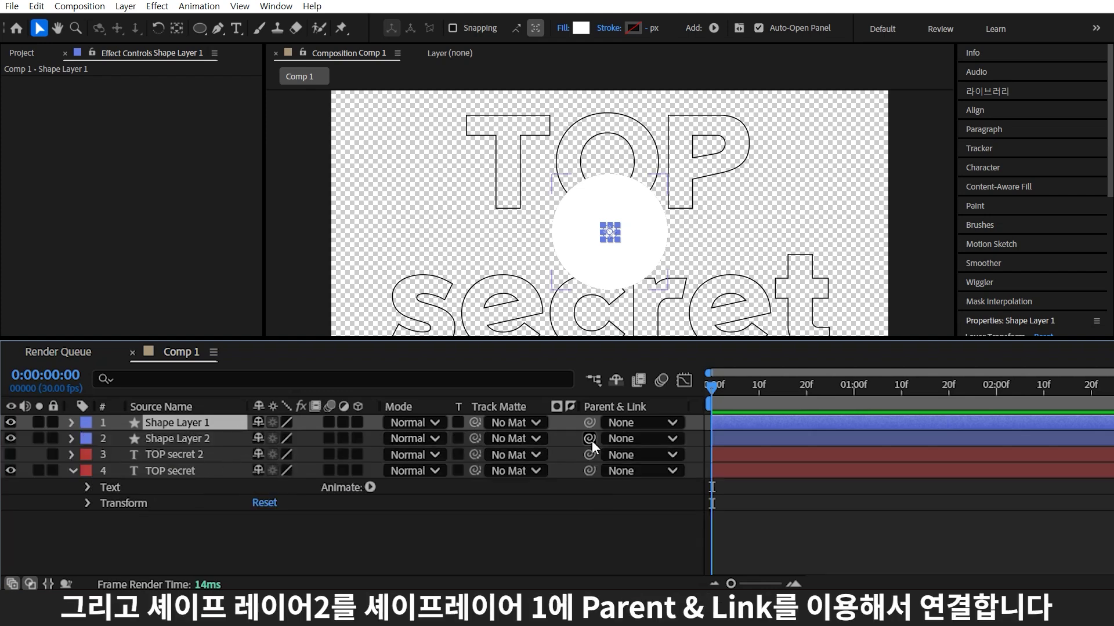
{"action": "left_click_drag", "start_coordinate": [589, 440], "coordinate": [580, 426]}
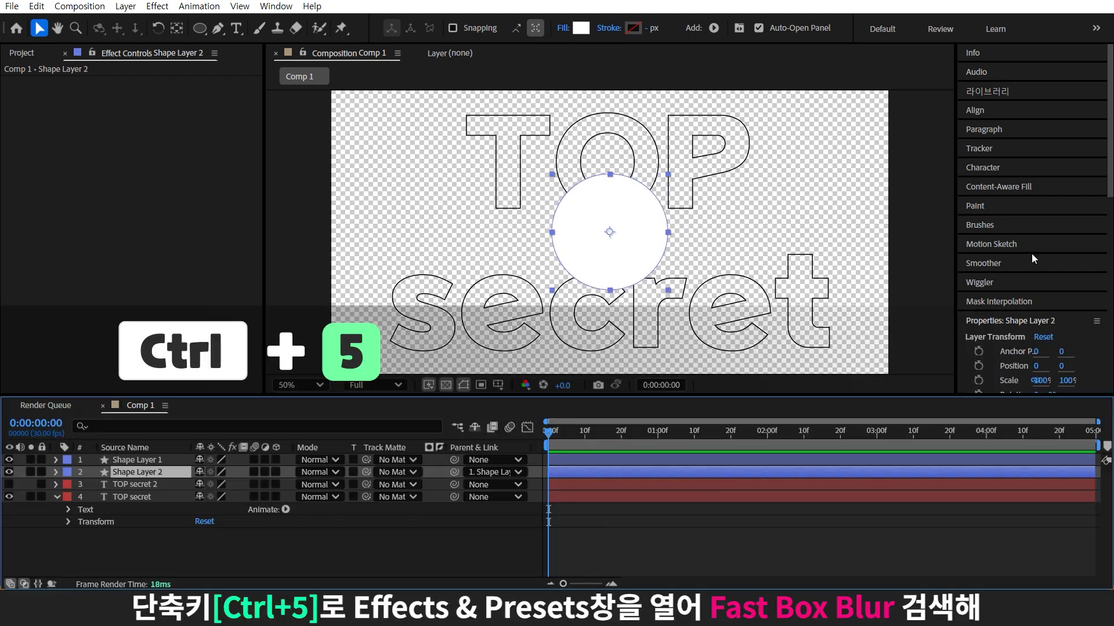
- Apply Fast Box Blur with a 150 radius to Shape Layer 2
{"action": "key", "text": "ctrl+5"}
{"action": "type", "text": "fa"}
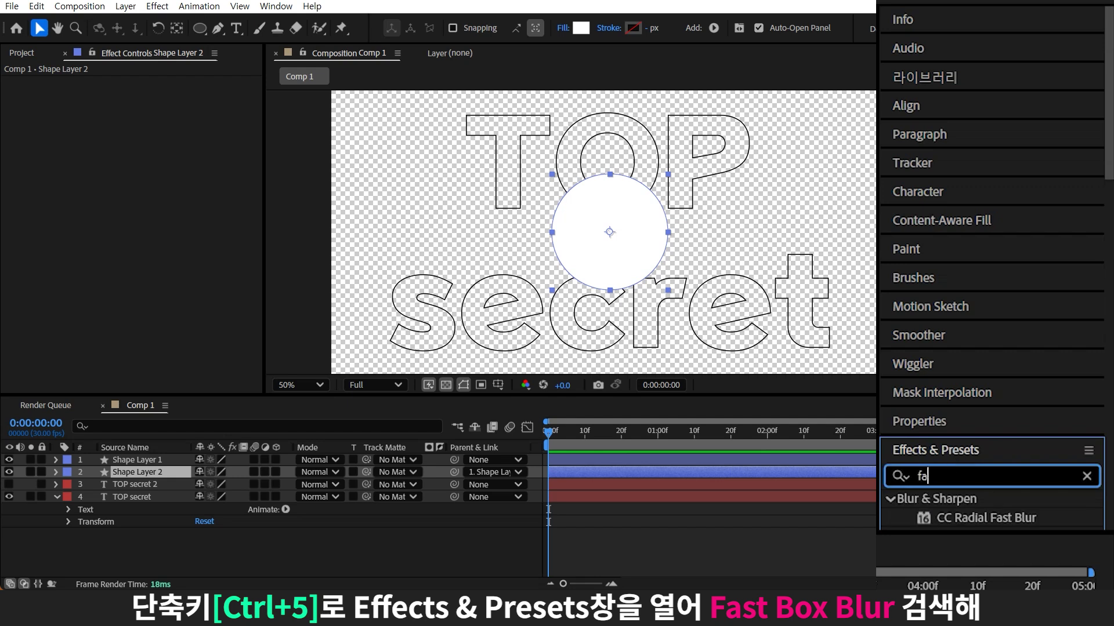
{"action": "type", "text": "st"}
{"action": "left_click", "coordinate": [996, 492]}
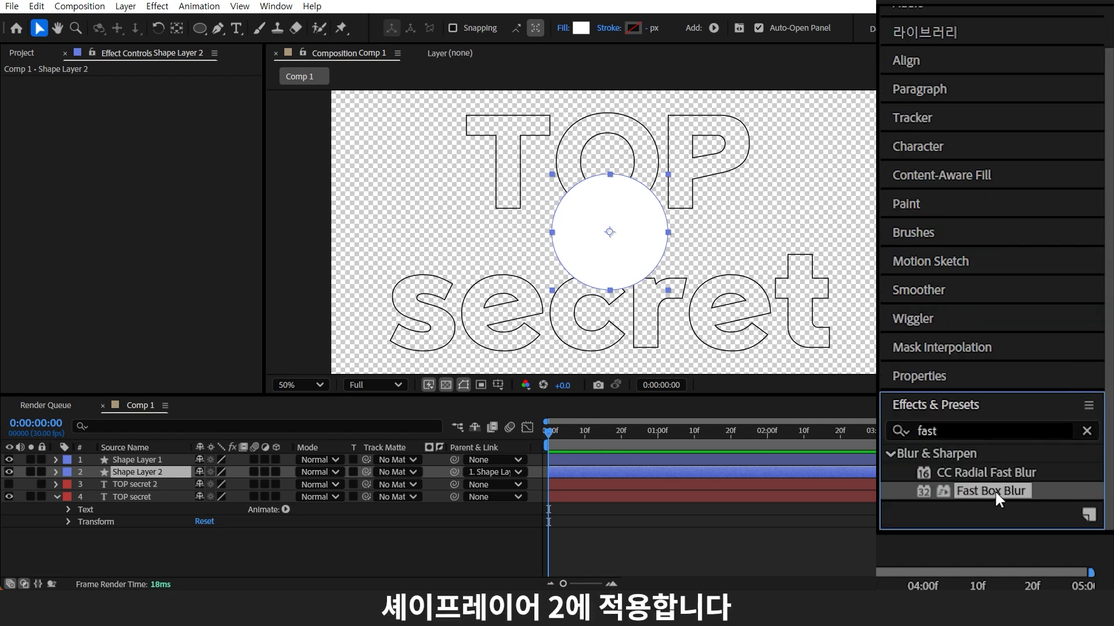
{"action": "left_click_drag", "start_coordinate": [998, 499], "coordinate": [187, 471]}
{"action": "left_click", "coordinate": [154, 93]}
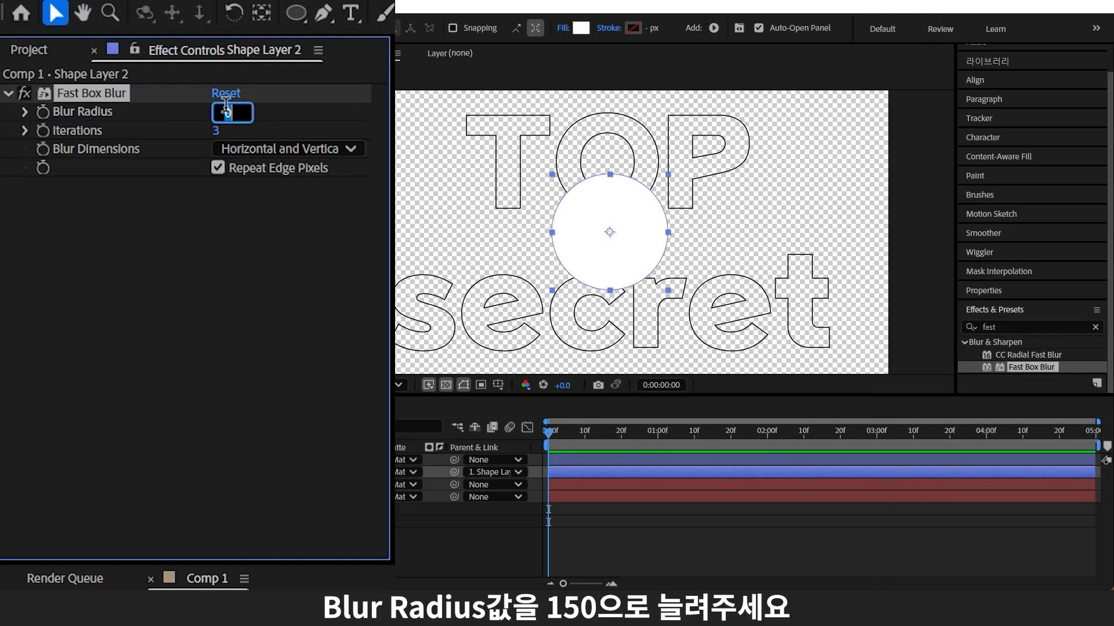
{"action": "type", "text": "150"}
{"action": "key", "text": "Return"}
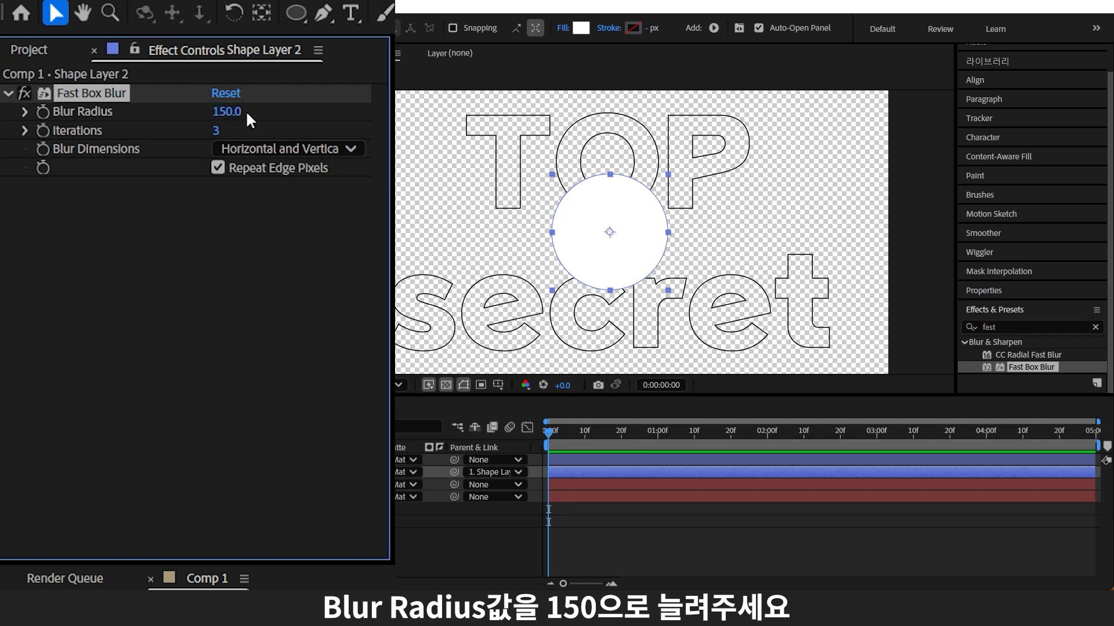
- Add Glow to both shape layers, with Glow Radius 200 on Shape Layer 1
{"action": "left_click", "coordinate": [1063, 327]}
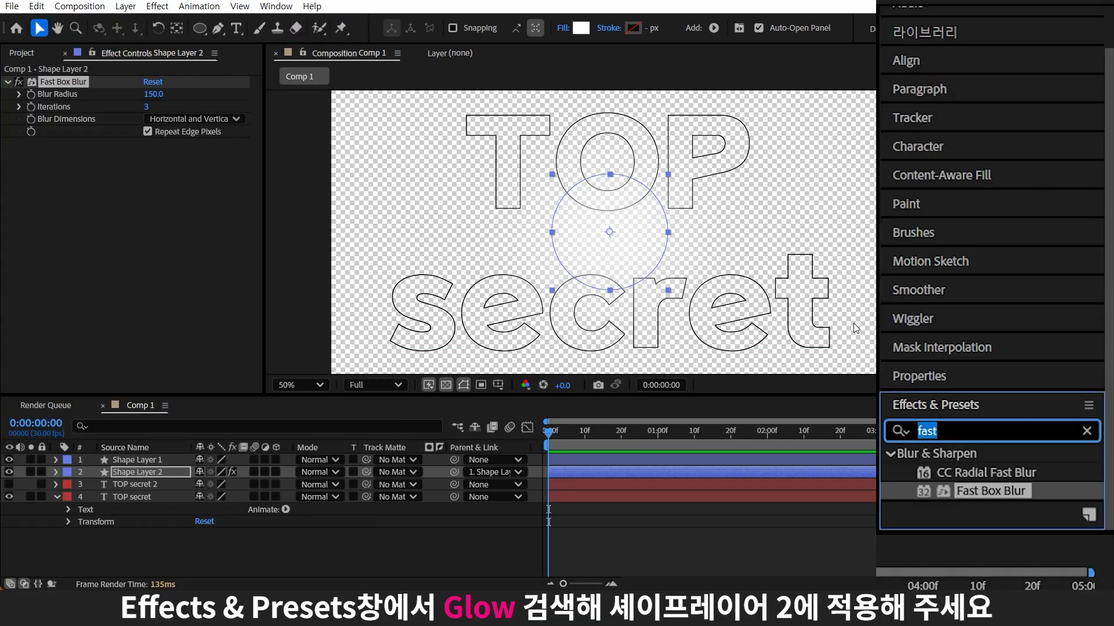
{"action": "type", "text": "glow"}
{"action": "double_click", "coordinate": [970, 509]}
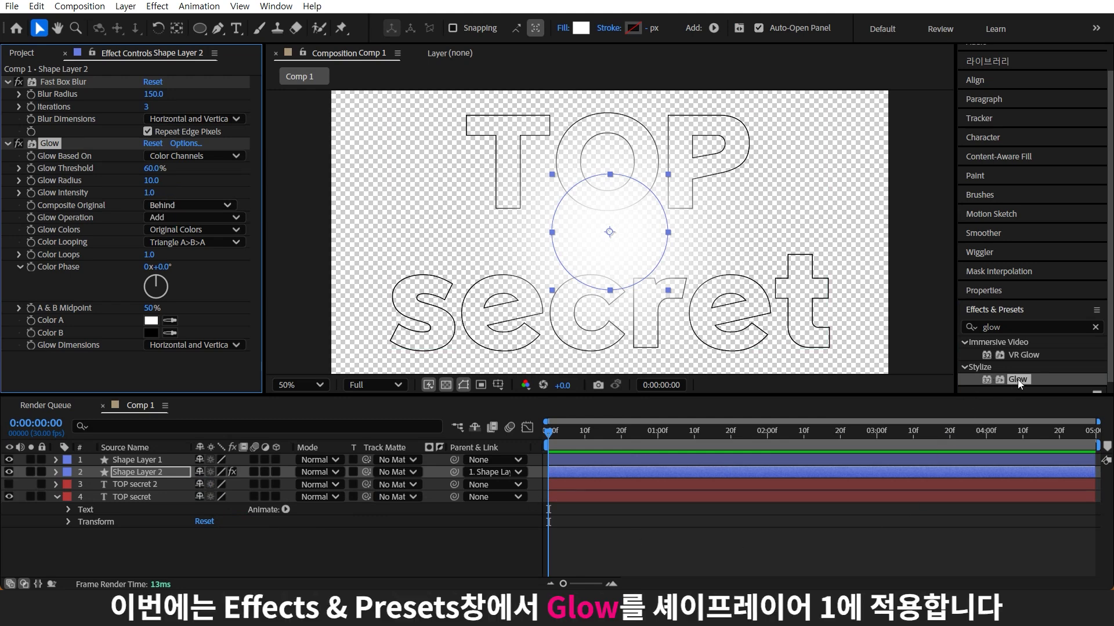
{"action": "left_click_drag", "start_coordinate": [1019, 379], "coordinate": [137, 459]}
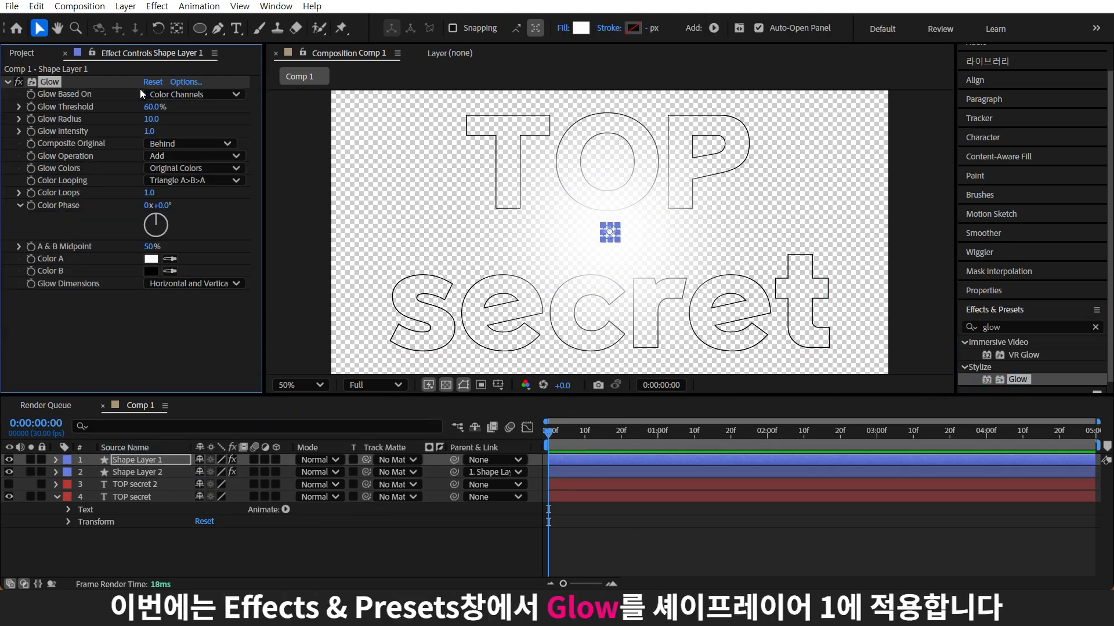
{"action": "left_click", "coordinate": [152, 119]}
{"action": "type", "text": "200"}
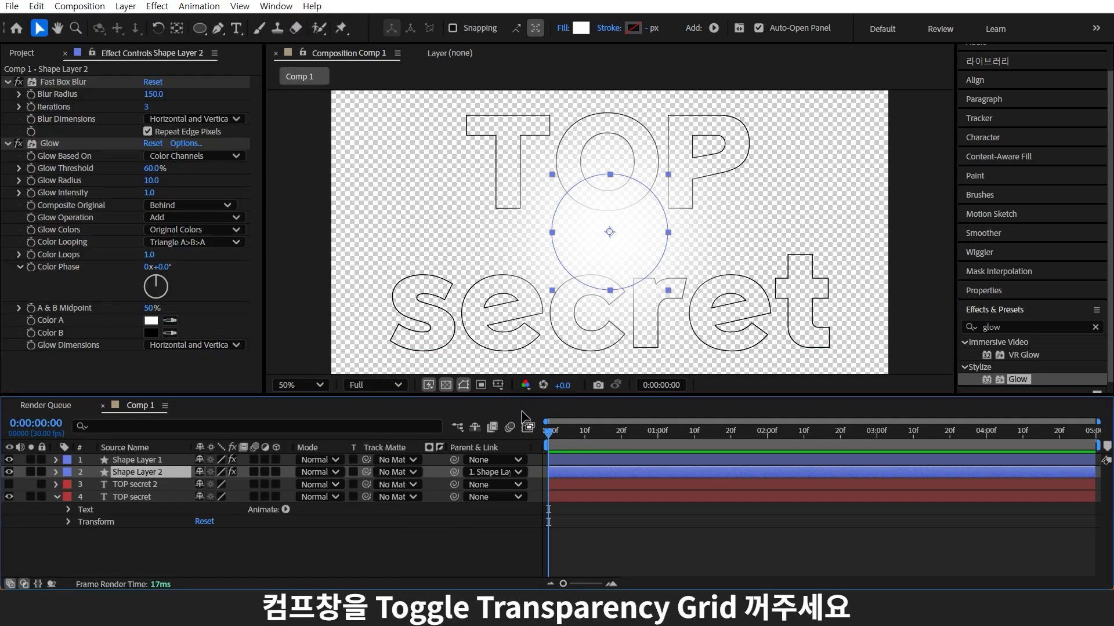
- Turn off the transparency grid and add an adjustment layer with Curves pulling down the Alpha channel
{"action": "left_click", "coordinate": [445, 385]}
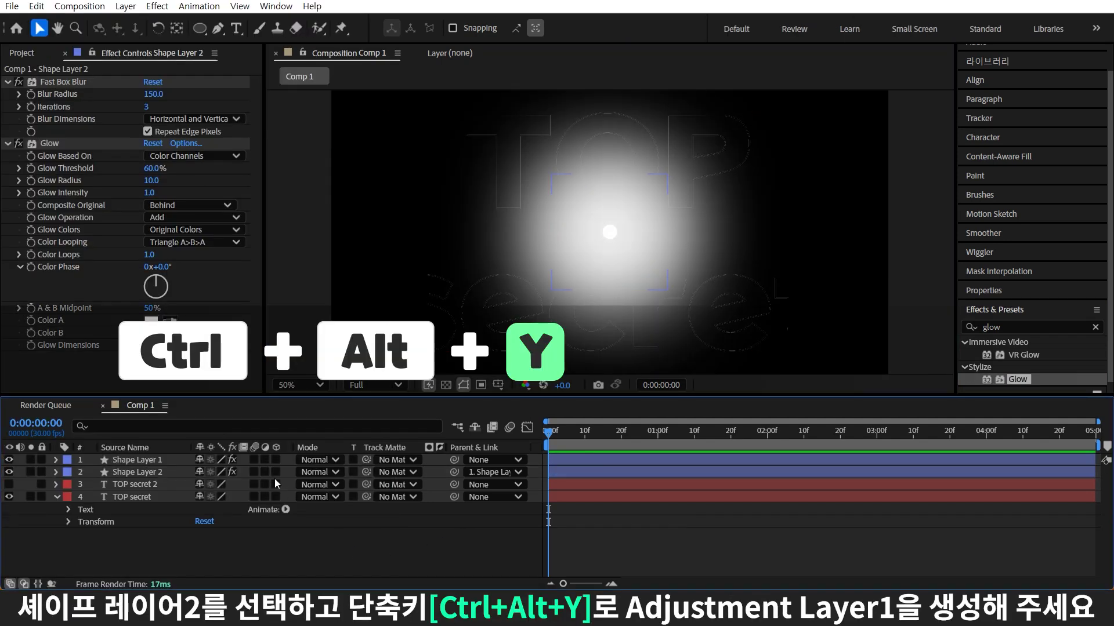
{"action": "key", "text": "ctrl+alt+y"}
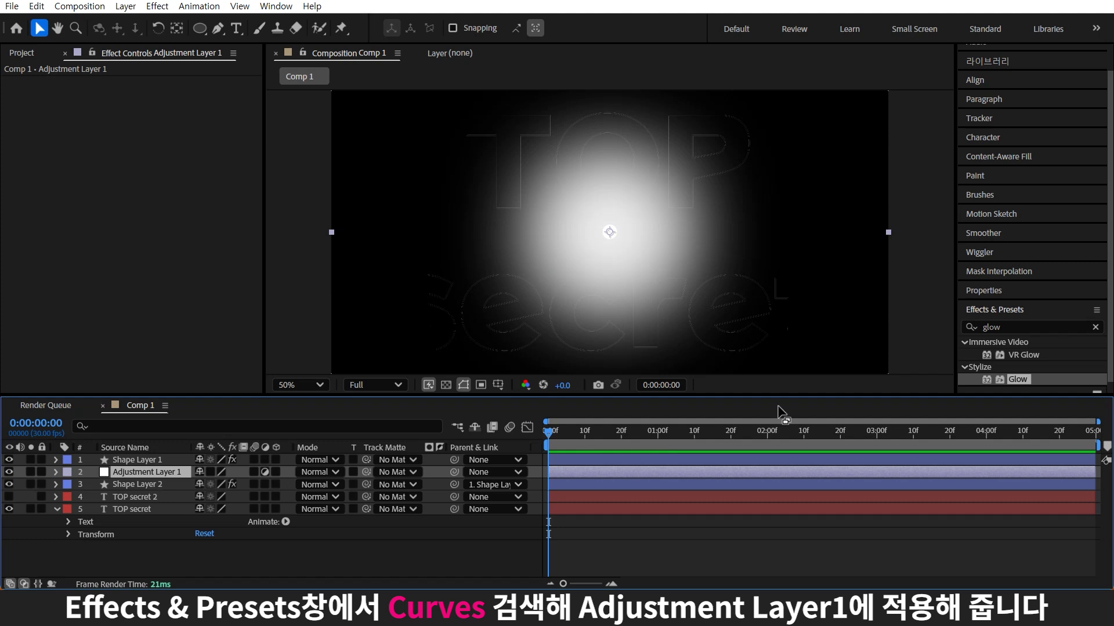
{"action": "left_click", "coordinate": [954, 431]}
{"action": "type", "text": "curve"}
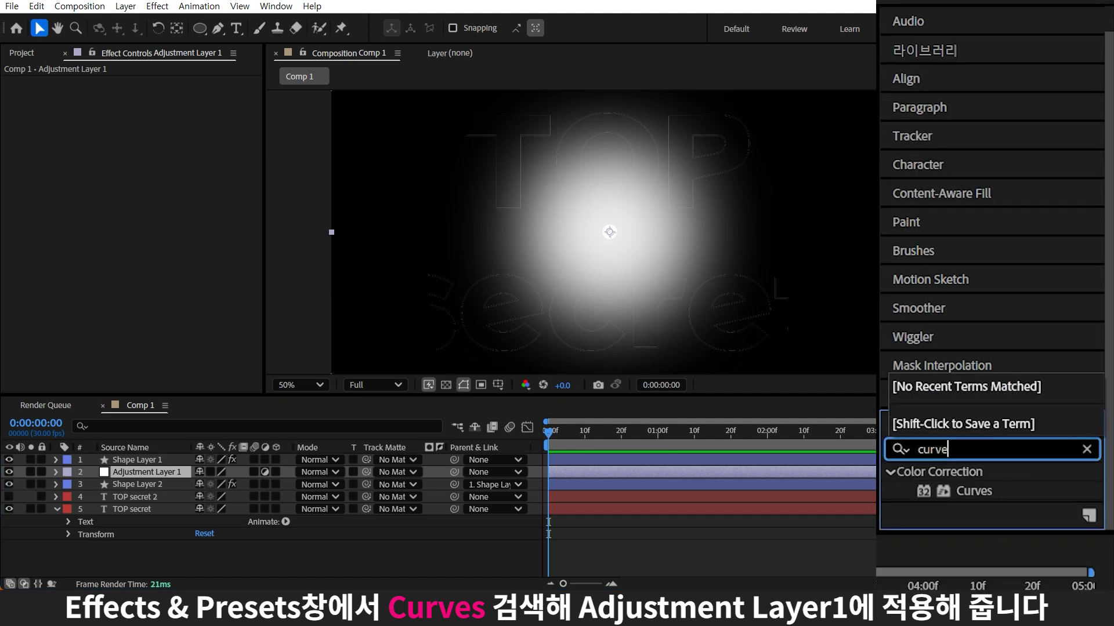
{"action": "double_click", "coordinate": [986, 492]}
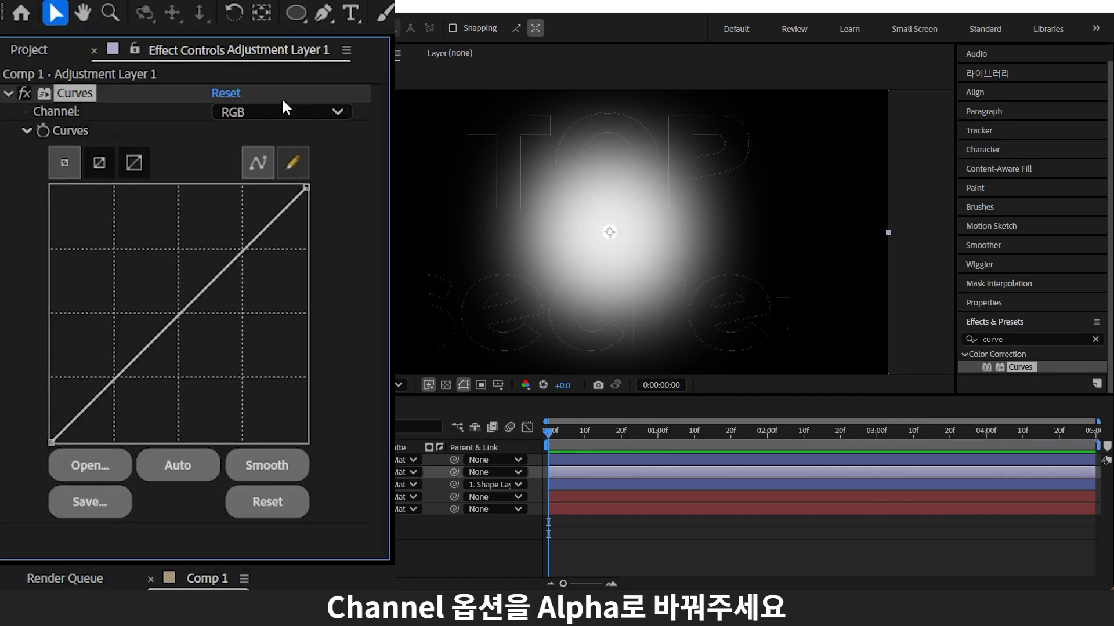
{"action": "left_click", "coordinate": [284, 113]}
{"action": "left_click", "coordinate": [266, 223]}
{"action": "left_click", "coordinate": [245, 251]}
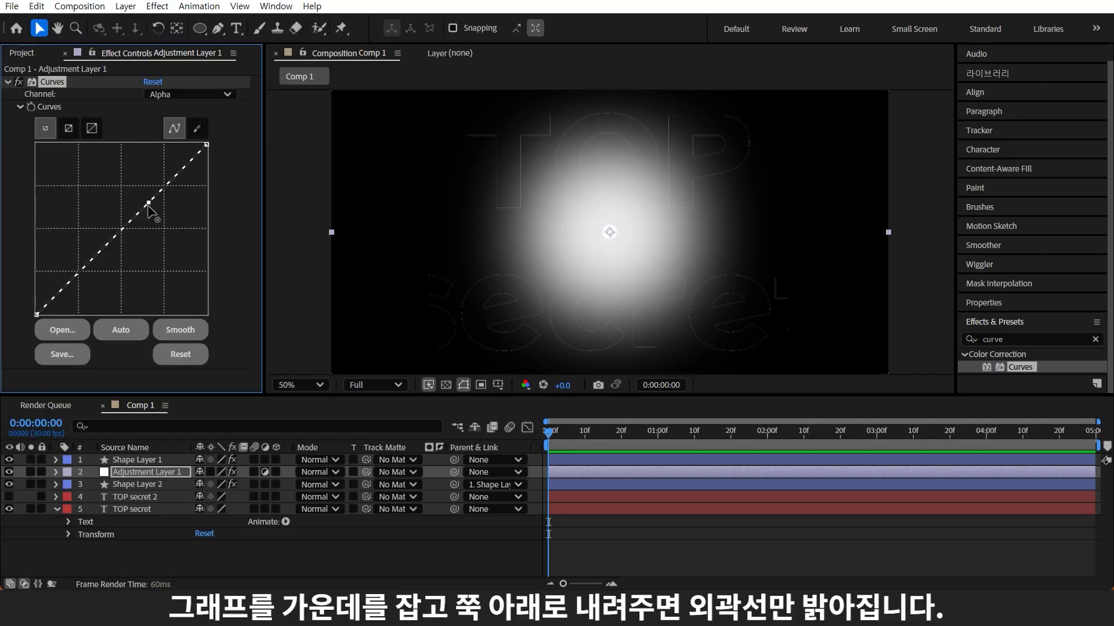
{"action": "left_click_drag", "start_coordinate": [149, 204], "coordinate": [204, 296]}
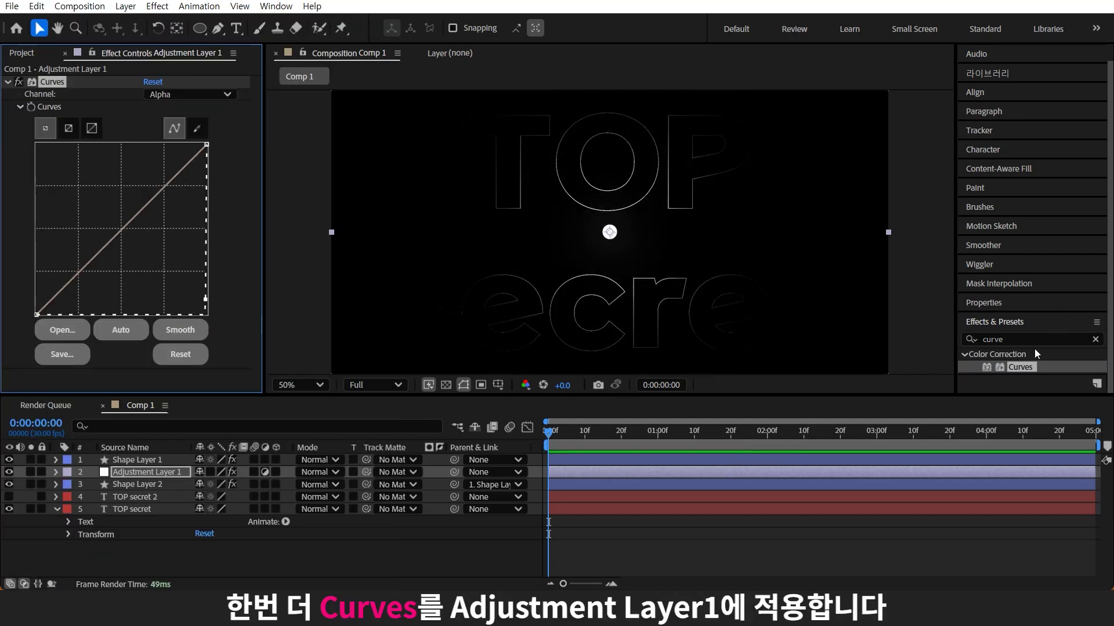
- Add a second Curves darkening the RGB highlights and move TOP secret 2 to the top
{"action": "mouse_move", "coordinate": [1022, 367]}
{"action": "left_mouse_down"}
{"action": "mouse_move", "coordinate": [44, 311]}
{"action": "mouse_move", "coordinate": [155, 364]}
{"action": "left_mouse_up"}
{"action": "left_click_drag", "start_coordinate": [162, 218], "coordinate": [183, 240]}
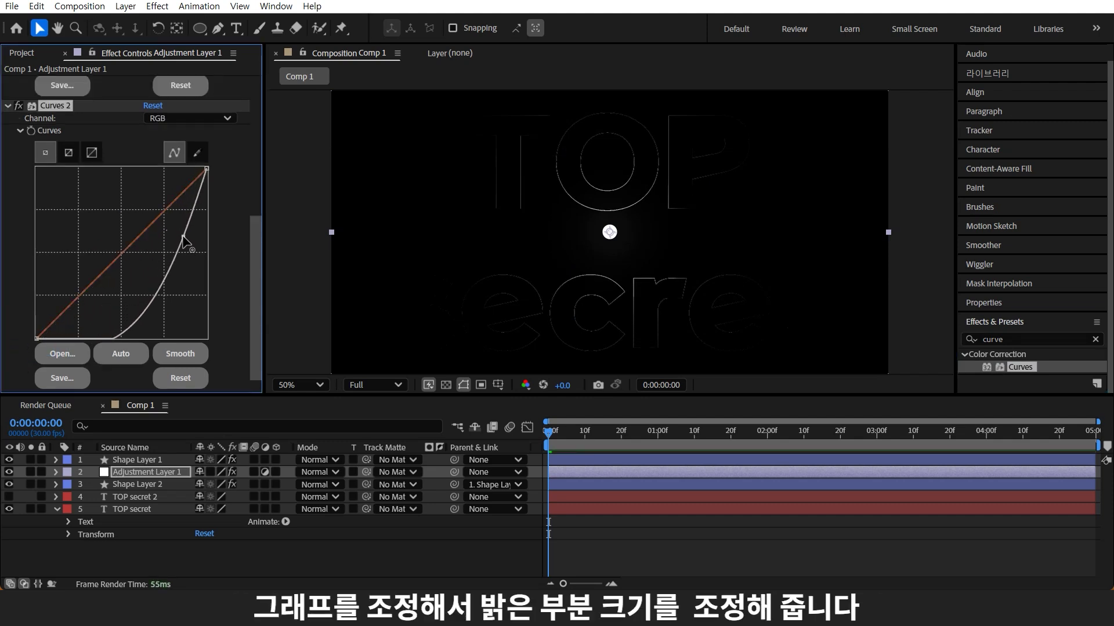
{"action": "left_click_drag", "start_coordinate": [132, 500], "coordinate": [170, 458]}
- Make TOP secret 2 visible and apply CC Radial Fast Blur to it
{"action": "left_click", "coordinate": [9, 460]}
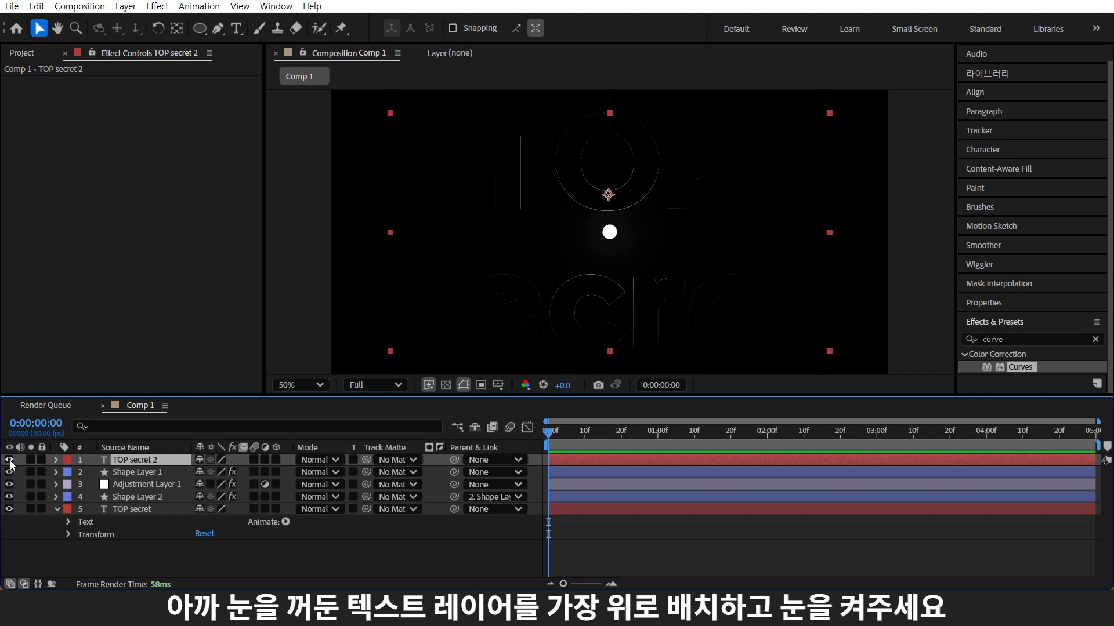
{"action": "left_click", "coordinate": [962, 339]}
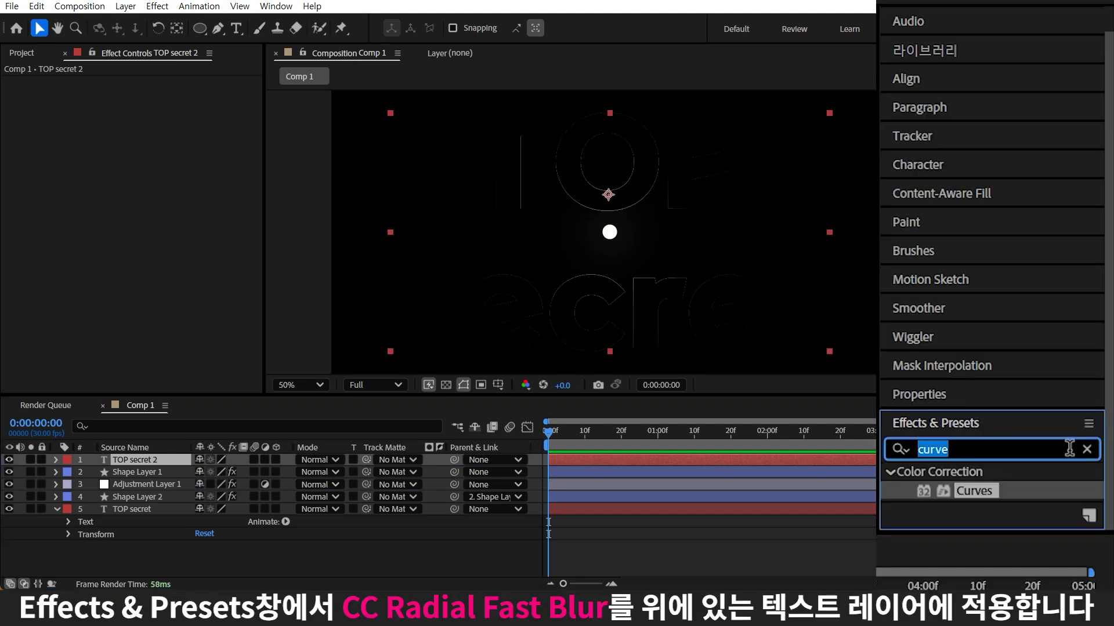
{"action": "type", "text": "fast"}
{"action": "left_click_drag", "start_coordinate": [1028, 367], "coordinate": [173, 458]}
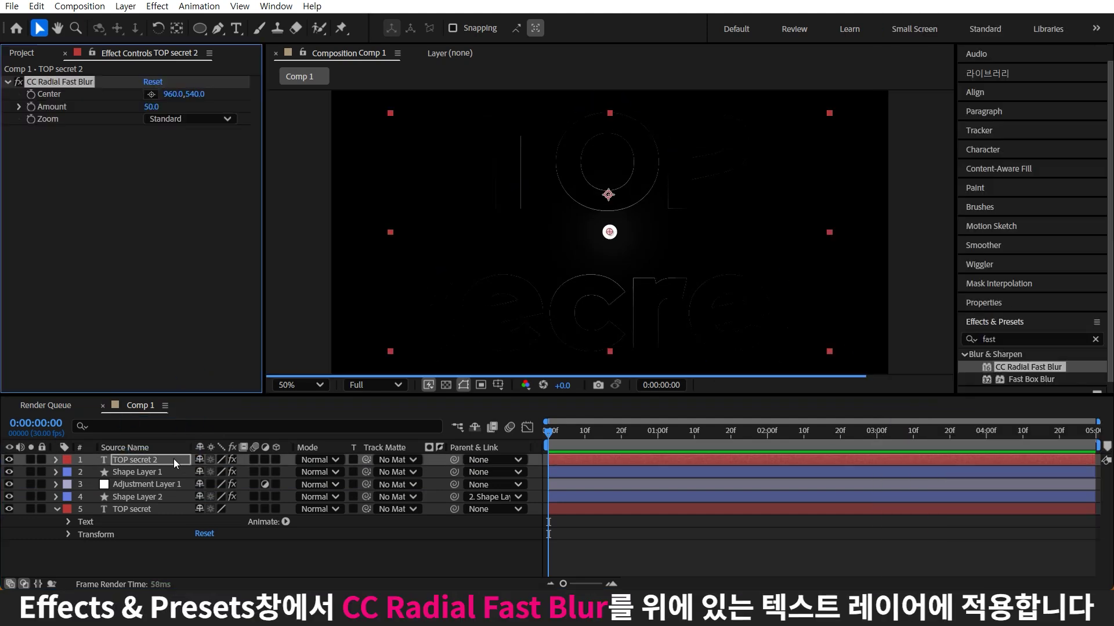
- Expression-link the blur Center to Shape Layer 1's Position and set Amount to 80
{"action": "left_click", "coordinate": [140, 474]}
{"action": "key", "text": "p"}
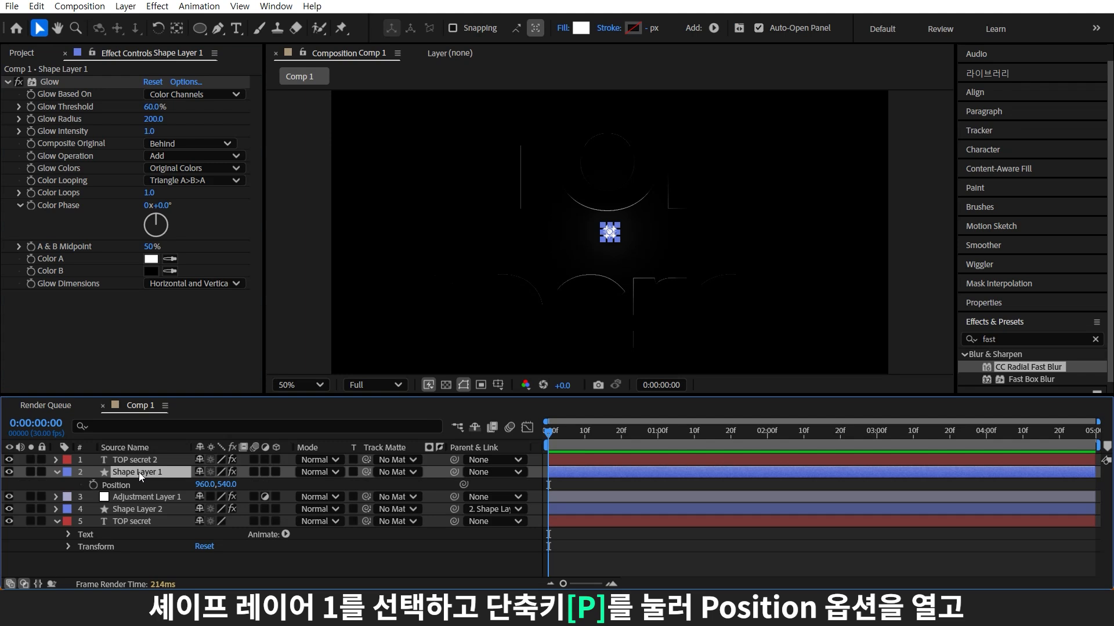
{"action": "left_click", "coordinate": [134, 460]}
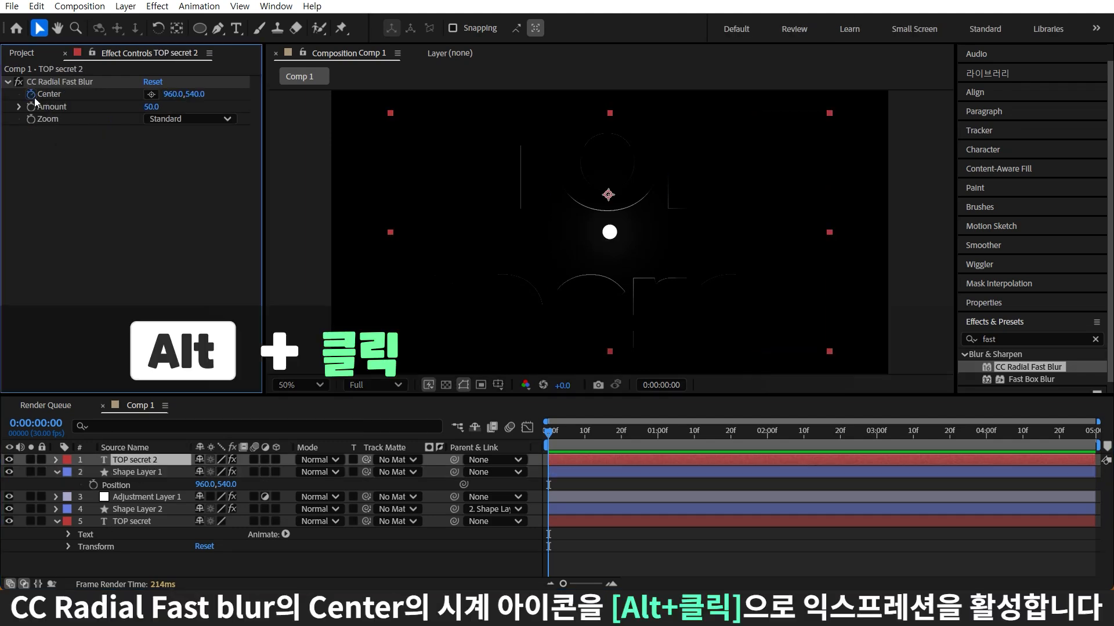
{"action": "left_click", "coordinate": [32, 95], "text": "alt"}
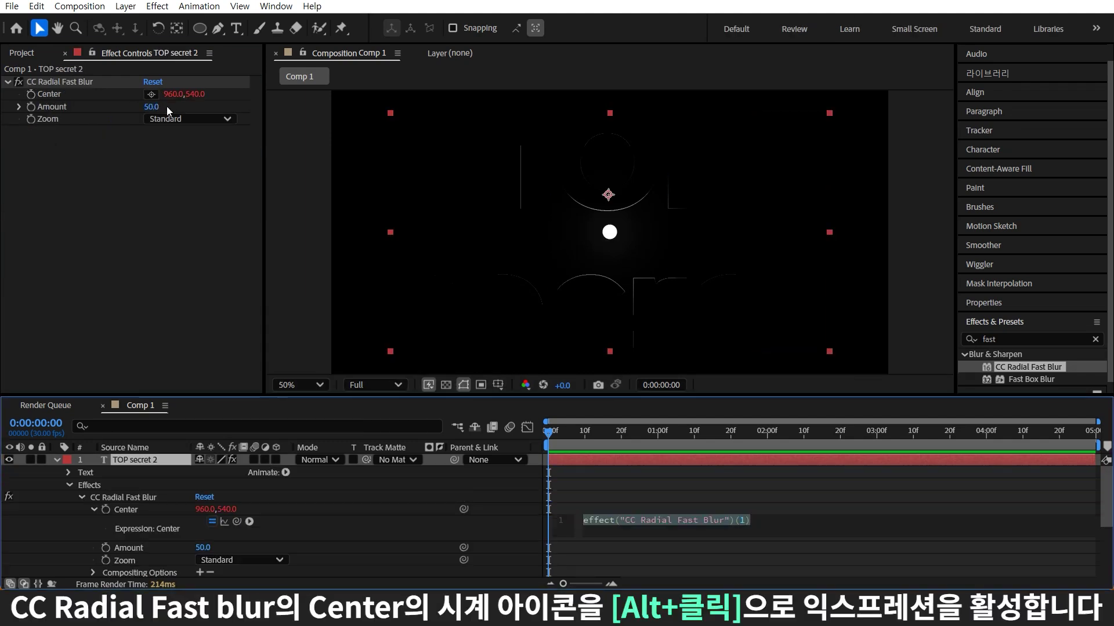
{"action": "left_click_drag", "start_coordinate": [463, 509], "coordinate": [370, 587]}
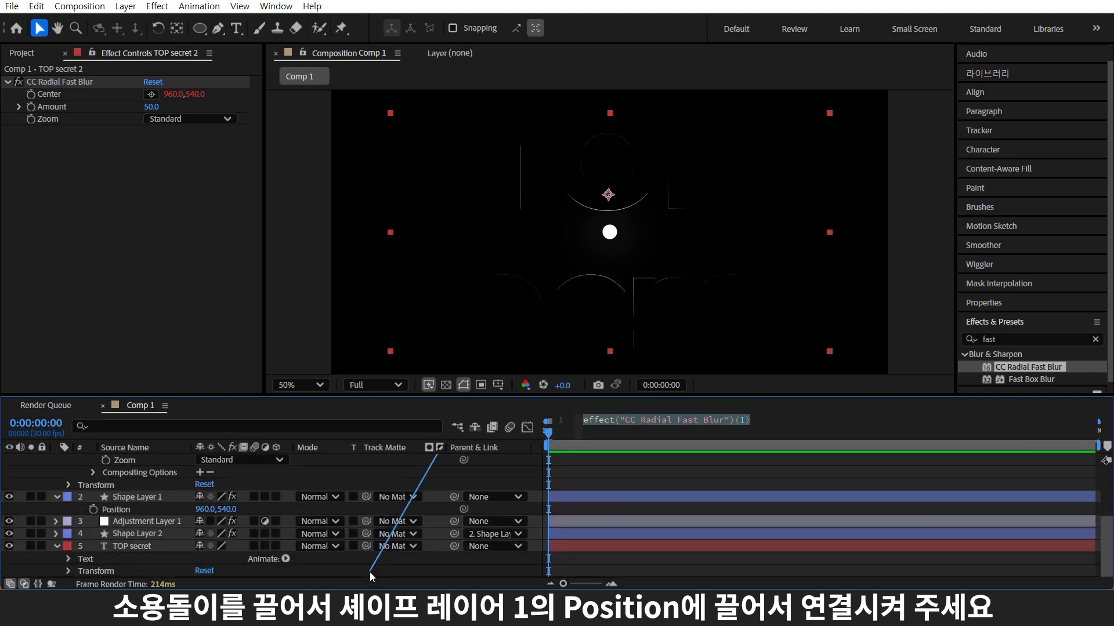
{"action": "left_click_drag", "start_coordinate": [370, 587], "coordinate": [158, 509]}
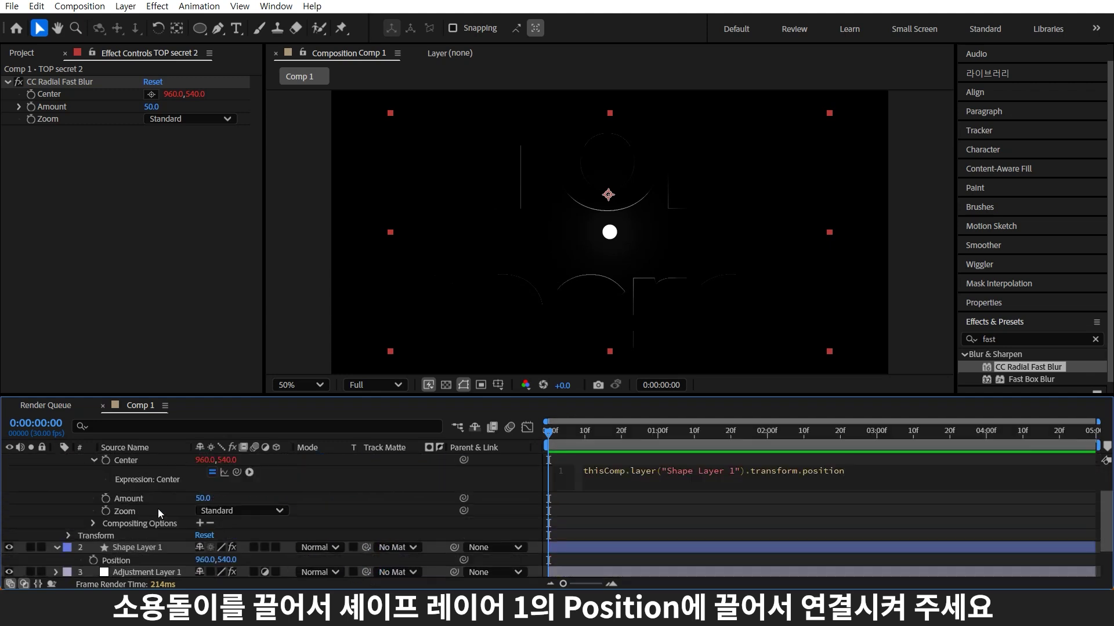
{"action": "left_click", "coordinate": [154, 107]}
{"action": "type", "text": "80"}
{"action": "key", "text": "Return"}
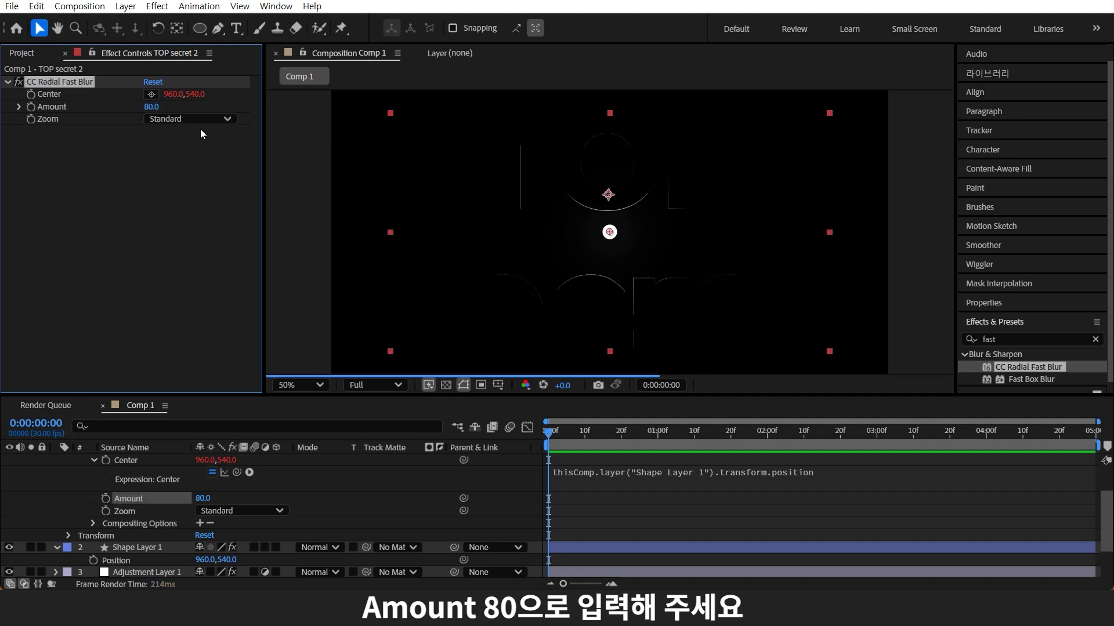
{"action": "left_click", "coordinate": [56, 547]}
- Add Adjustment Layer 2 with a Glow at Threshold 0% and Glow Radius 60
{"action": "left_click", "coordinate": [57, 462]}
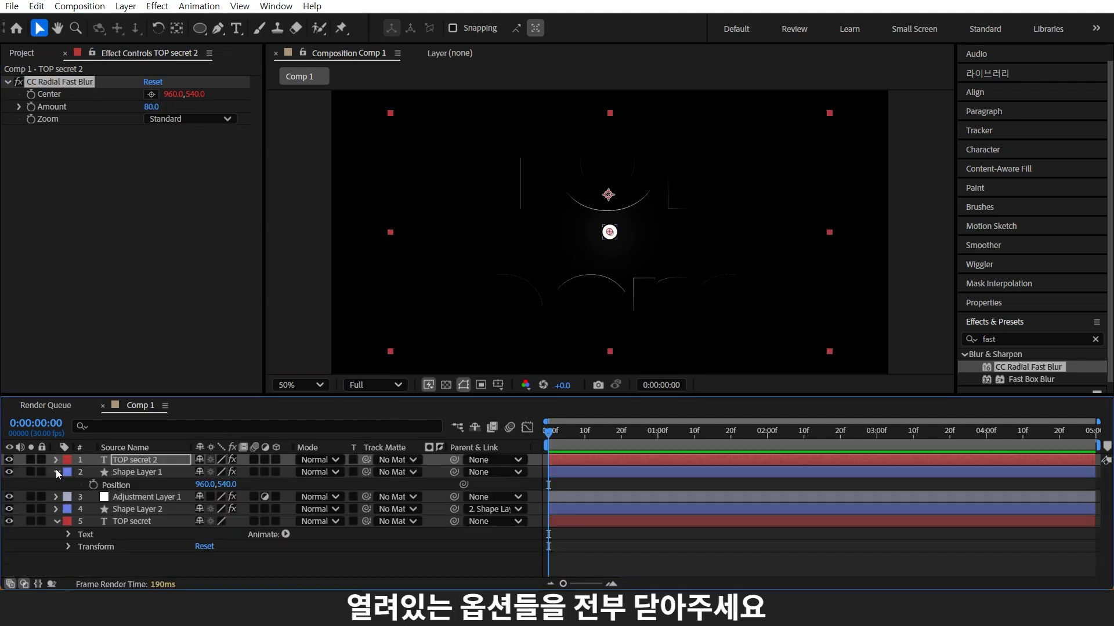
{"action": "key", "text": "ctrl+alt+y"}
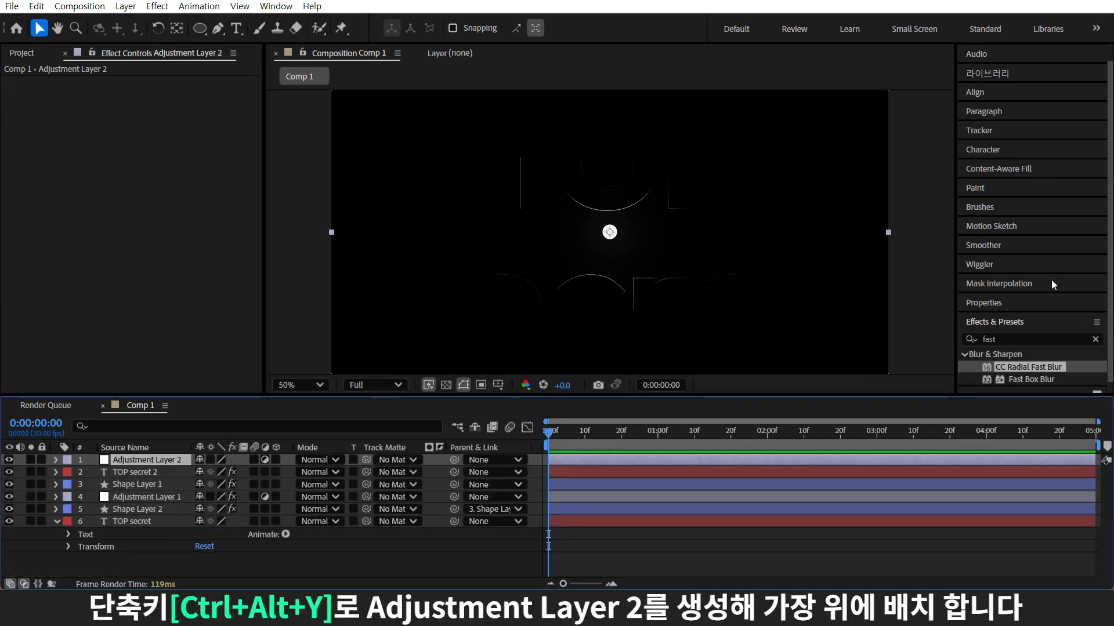
{"action": "left_click", "coordinate": [1095, 339]}
{"action": "type", "text": "glow"}
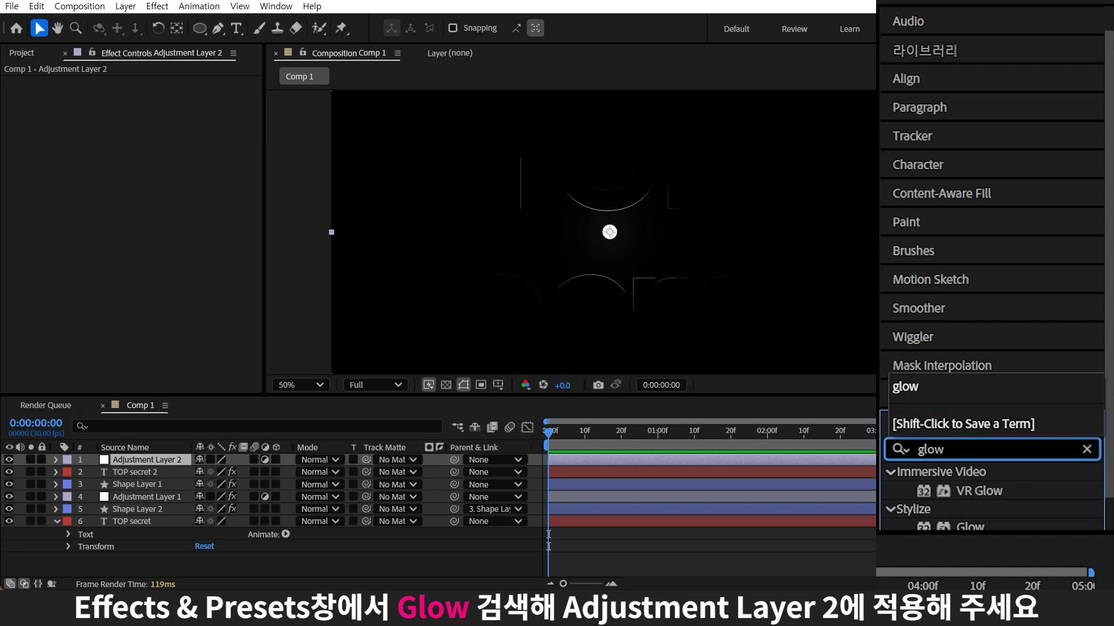
{"action": "left_click_drag", "start_coordinate": [982, 529], "coordinate": [131, 460]}
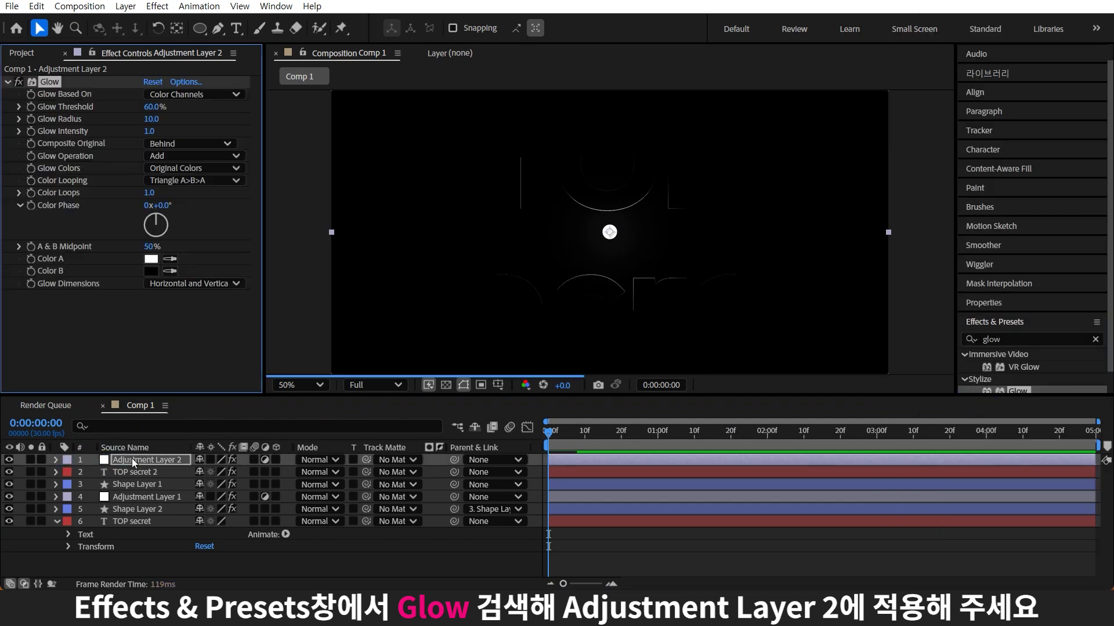
{"action": "left_click", "coordinate": [151, 107]}
{"action": "type", "text": "0"}
{"action": "key", "text": "Return"}
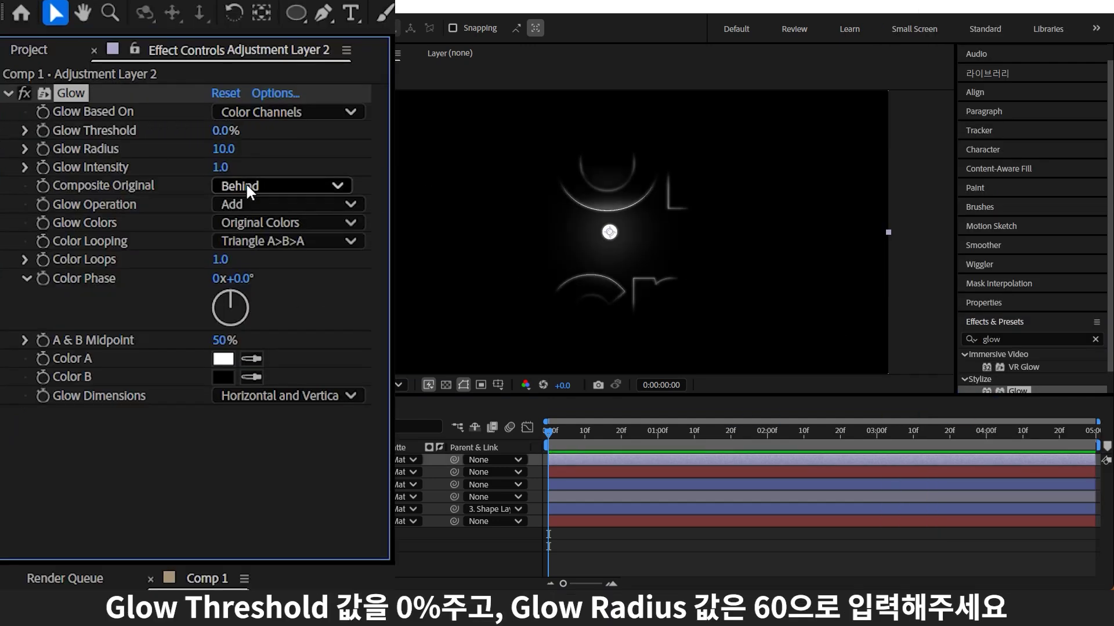
{"action": "left_click", "coordinate": [232, 149]}
{"action": "type", "text": "60"}
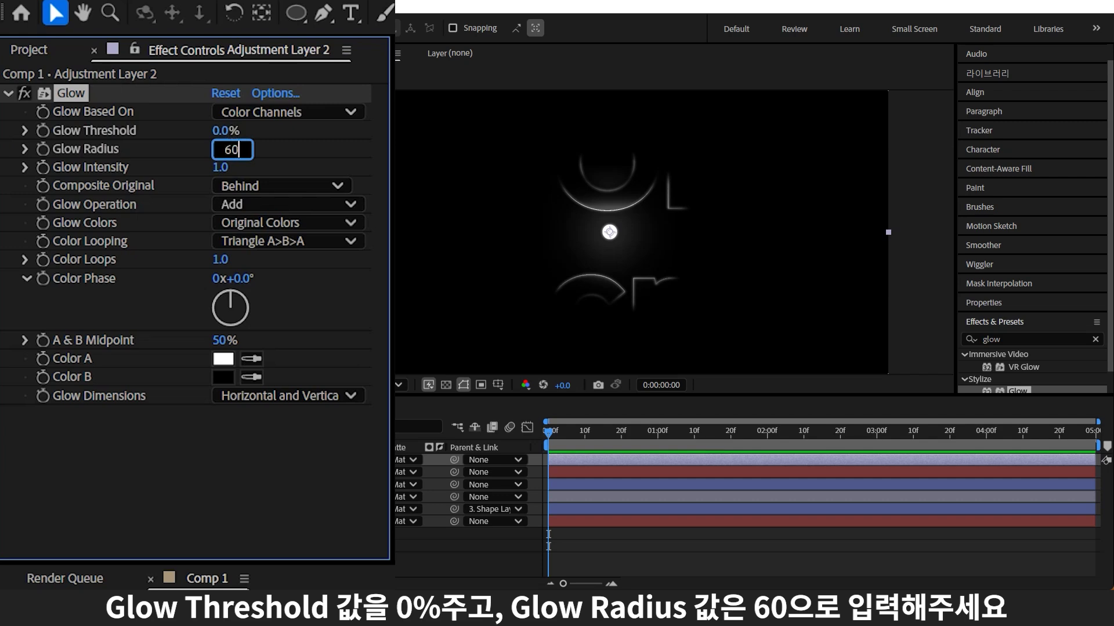
{"action": "key", "text": "Return"}
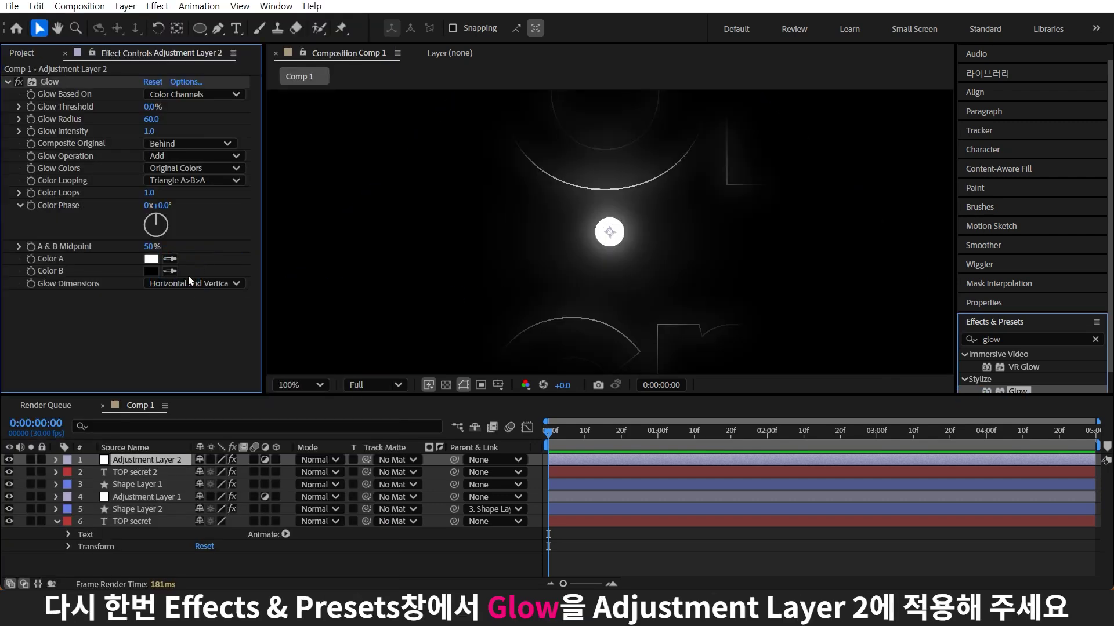
- Set the second Glow's radius to 80
{"action": "left_click", "coordinate": [158, 221]}
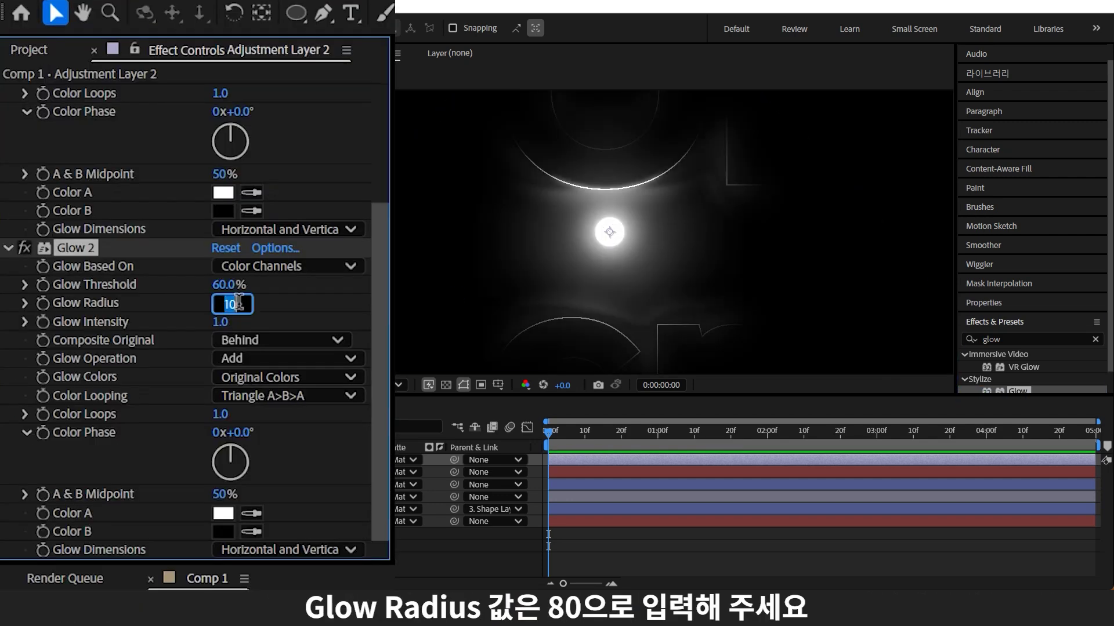
{"action": "type", "text": "80"}
{"action": "key", "text": "Return"}
- Apply Fast Box Blur with a radius of 1.0 to Adjustment Layer 1
{"action": "double_click", "coordinate": [998, 340]}
{"action": "type", "text": "fas"}
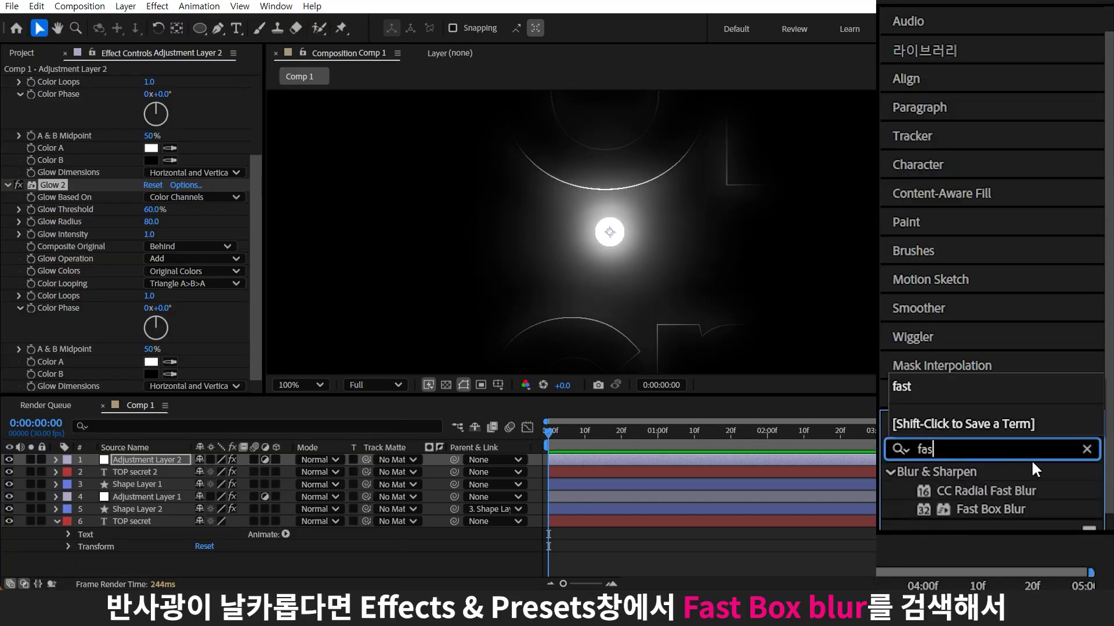
{"action": "type", "text": "t"}
{"action": "mouse_move", "coordinate": [1031, 379]}
{"action": "left_mouse_down"}
{"action": "mouse_move", "coordinate": [164, 489]}
{"action": "mouse_move", "coordinate": [170, 497]}
{"action": "left_mouse_up"}
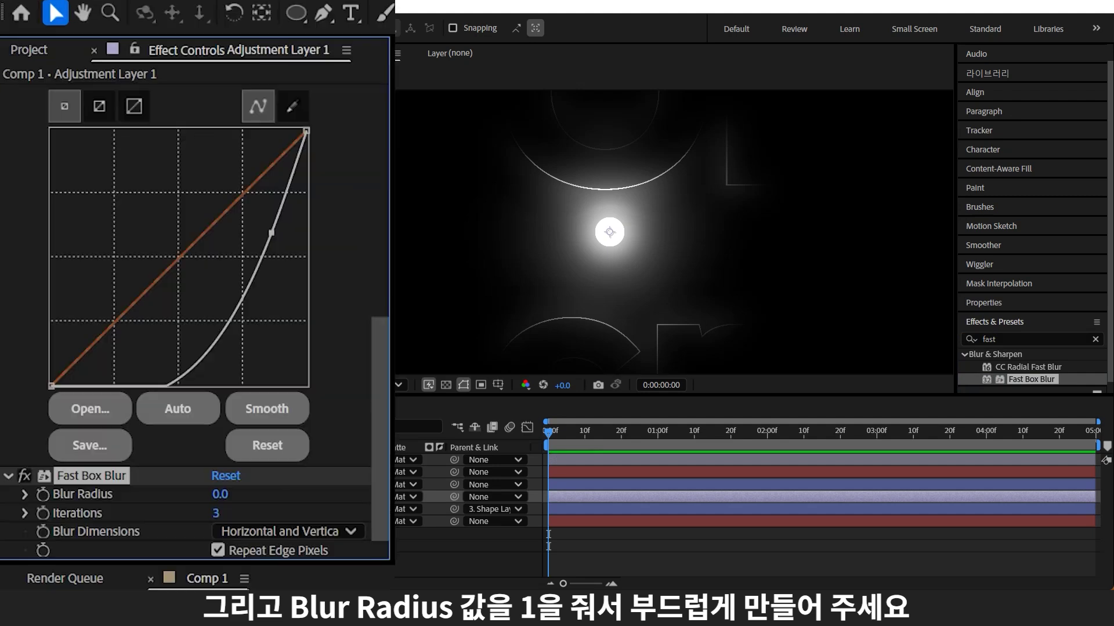
{"action": "left_click", "coordinate": [285, 492]}
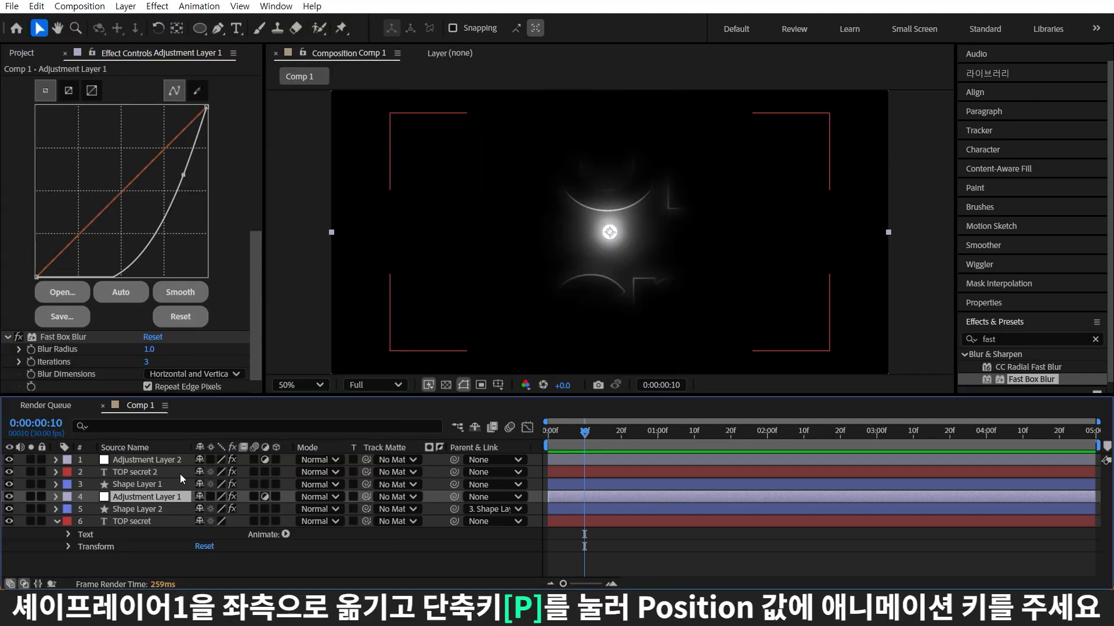
{"action": "left_click", "coordinate": [161, 482]}
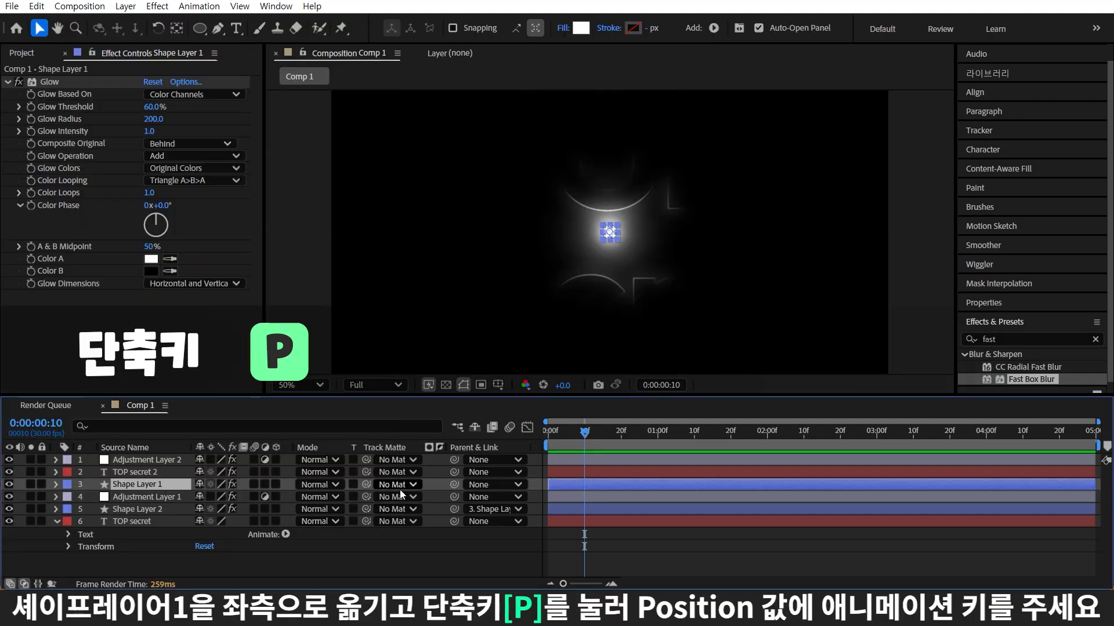
- Move the orb toward the left and set its starting Position keyframe
{"action": "key", "text": "p"}
{"action": "mouse_move", "coordinate": [611, 231]}
{"action": "left_mouse_down"}
{"action": "mouse_move", "coordinate": [380, 262]}
{"action": "mouse_move", "coordinate": [792, 218]}
{"action": "left_mouse_up"}
{"action": "left_click", "coordinate": [92, 497]}
- Curve the orb's motion path with the Convert Vertex Tool and preview the movement
{"action": "left_click", "coordinate": [217, 29]}
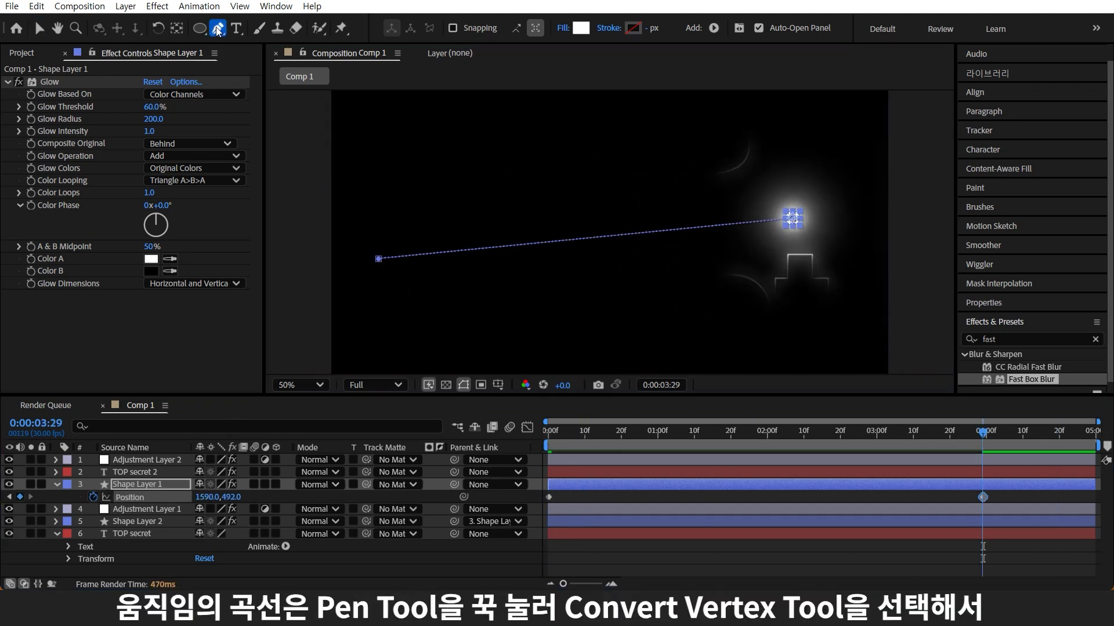
{"action": "left_click_drag", "start_coordinate": [218, 29], "coordinate": [276, 75]}
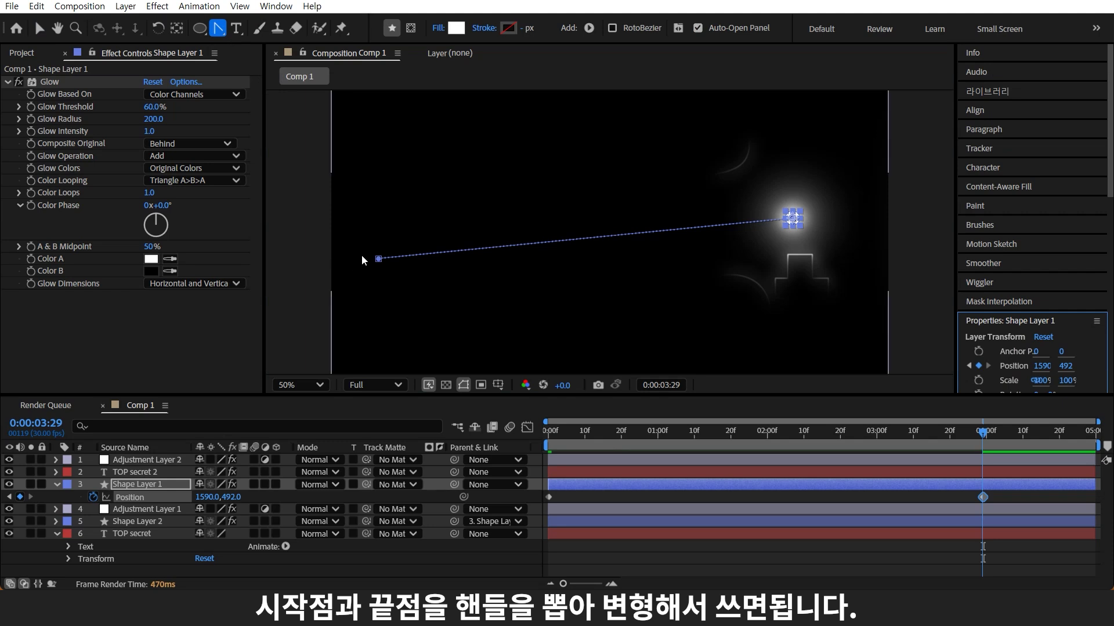
{"action": "left_click_drag", "start_coordinate": [379, 259], "coordinate": [497, 274]}
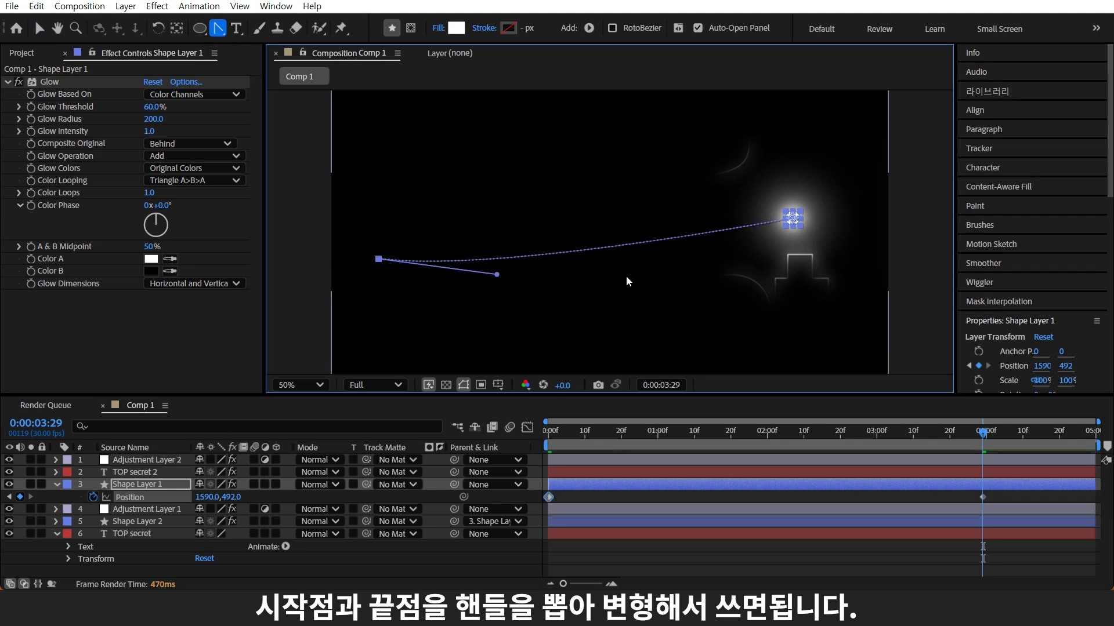
{"action": "key", "text": "space"}
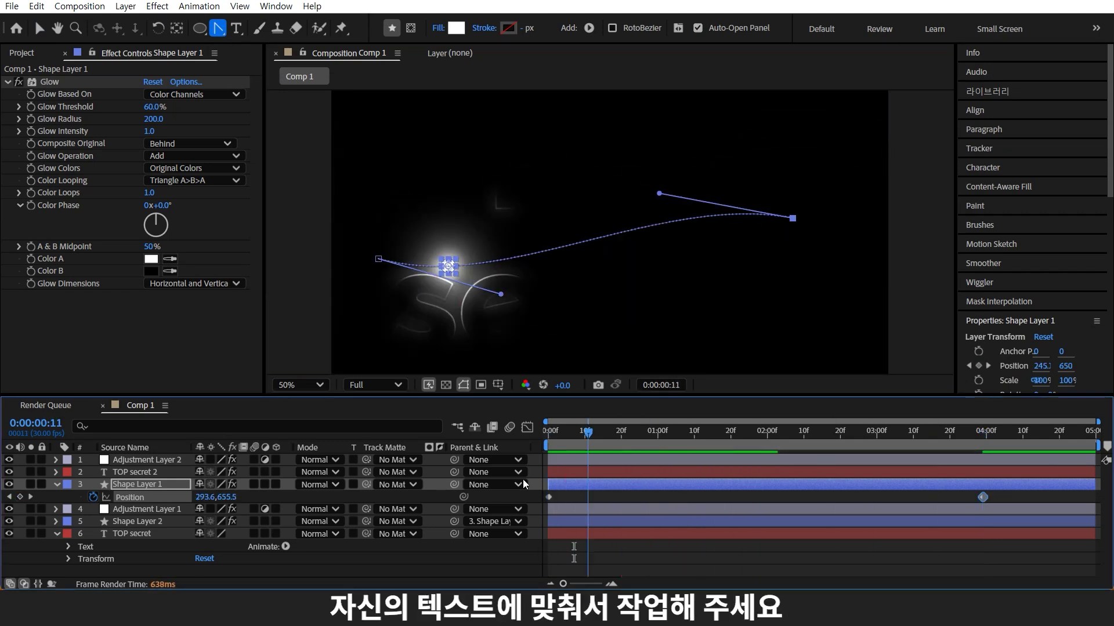
{"action": "key", "text": "space"}
- Move the final Position keyframe to the end of the clip
{"action": "left_click_drag", "start_coordinate": [982, 497], "coordinate": [1092, 497]}
{"action": "left_click", "coordinate": [672, 431]}
{"action": "key", "text": "v"}
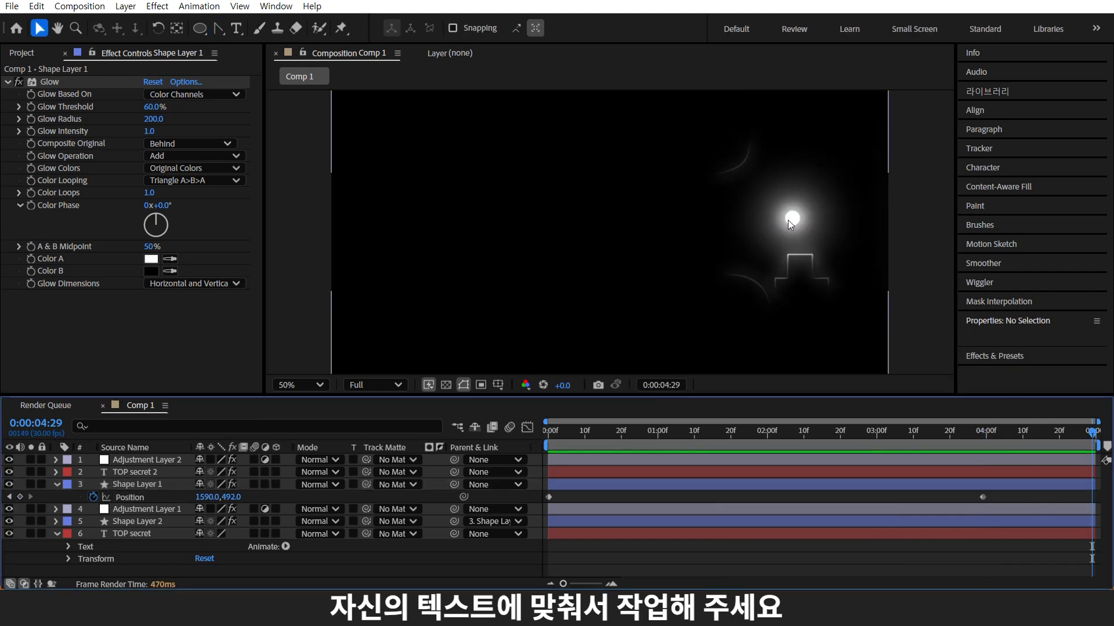
{"action": "left_click_drag", "start_coordinate": [791, 232], "coordinate": [478, 220]}
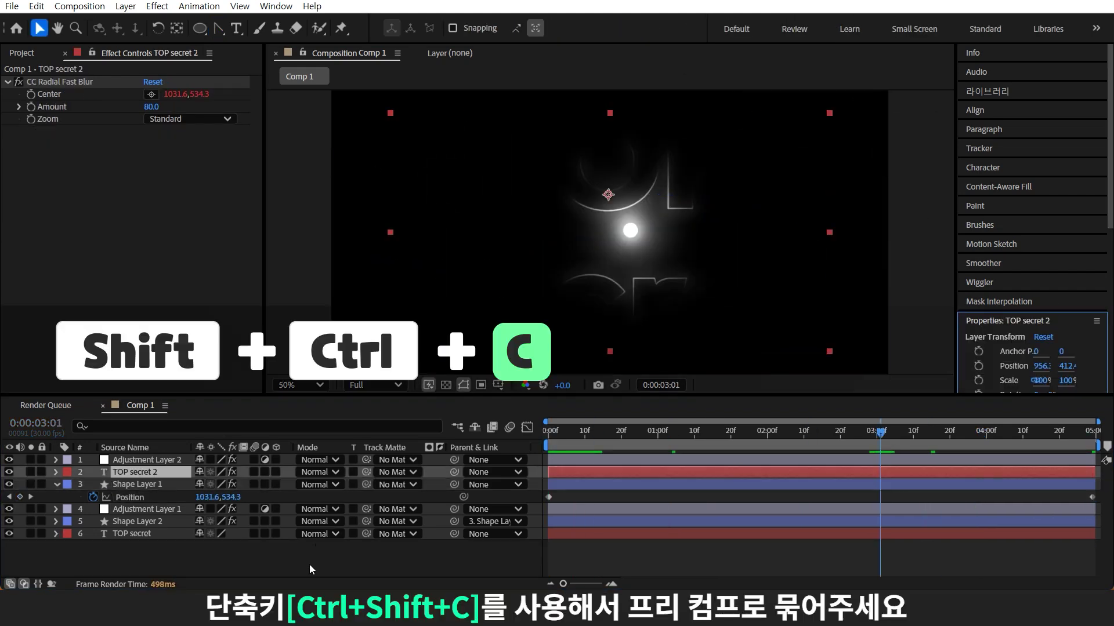
- Pre-compose all six layers into Pre-comp 1
{"action": "left_click_drag", "start_coordinate": [311, 569], "coordinate": [134, 457]}
{"action": "key", "text": "ctrl+shift+c"}
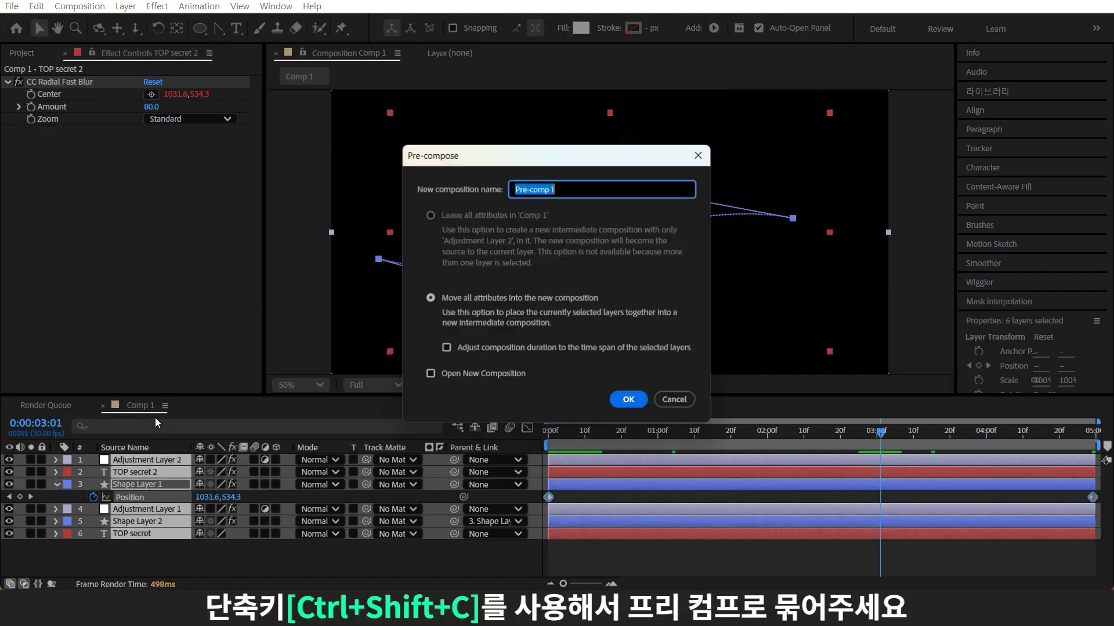
{"action": "key", "text": "Return"}
{"action": "left_click", "coordinate": [481, 513]}
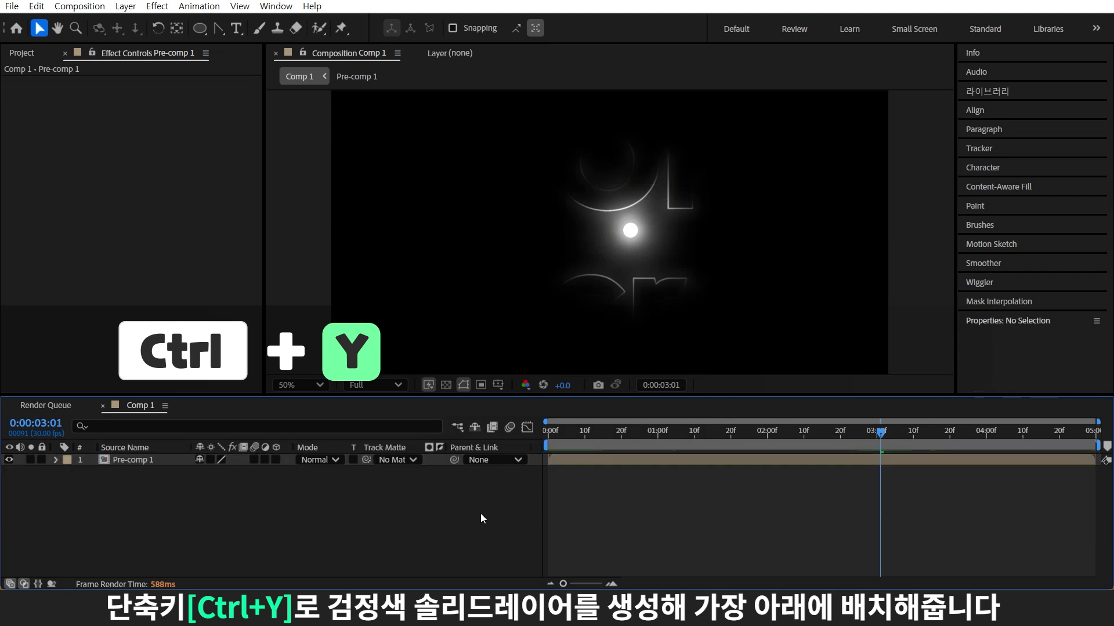
- Add a 000000 Black Solid 1 beneath Pre-comp 1 and a new Adjustment Layer 3 on top
{"action": "key", "text": "ctrl+y"}
{"action": "left_click", "coordinate": [546, 413]}
{"action": "type", "text": "000000"}
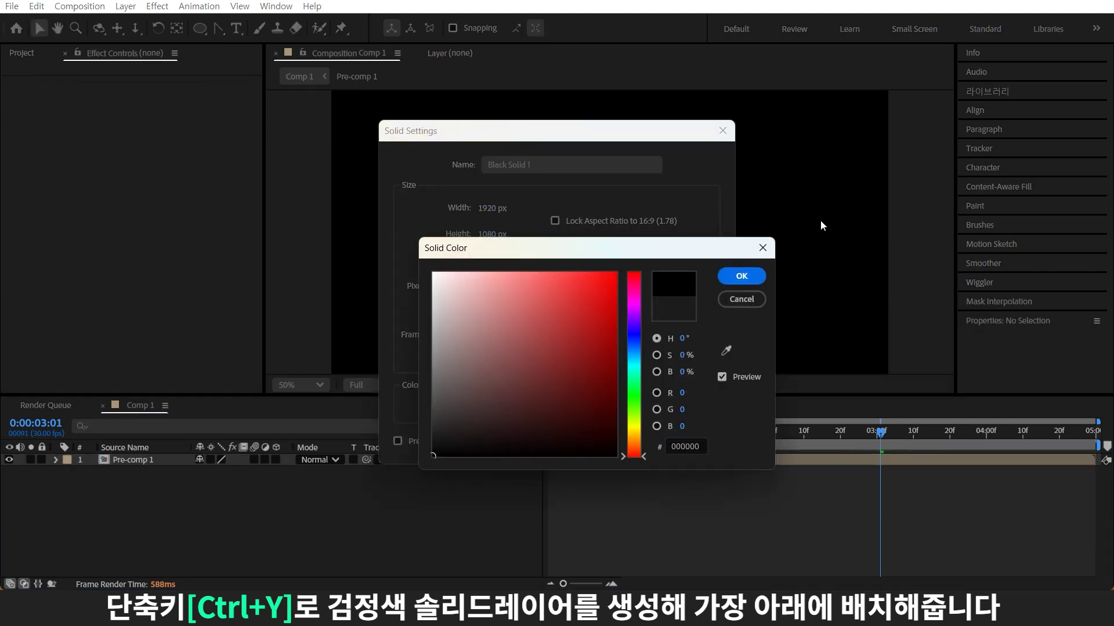
{"action": "key", "text": "Return"}
{"action": "left_click", "coordinate": [645, 437]}
{"action": "left_click_drag", "start_coordinate": [137, 471], "coordinate": [152, 509]}
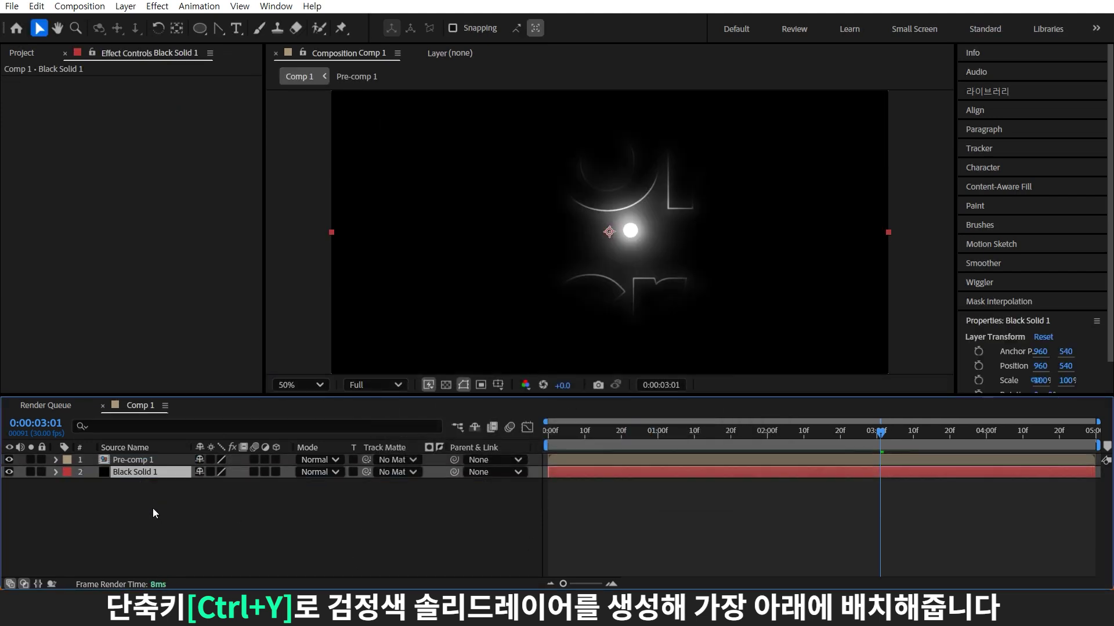
{"action": "left_click", "coordinate": [324, 520]}
{"action": "key", "text": "ctrl+alt+y"}
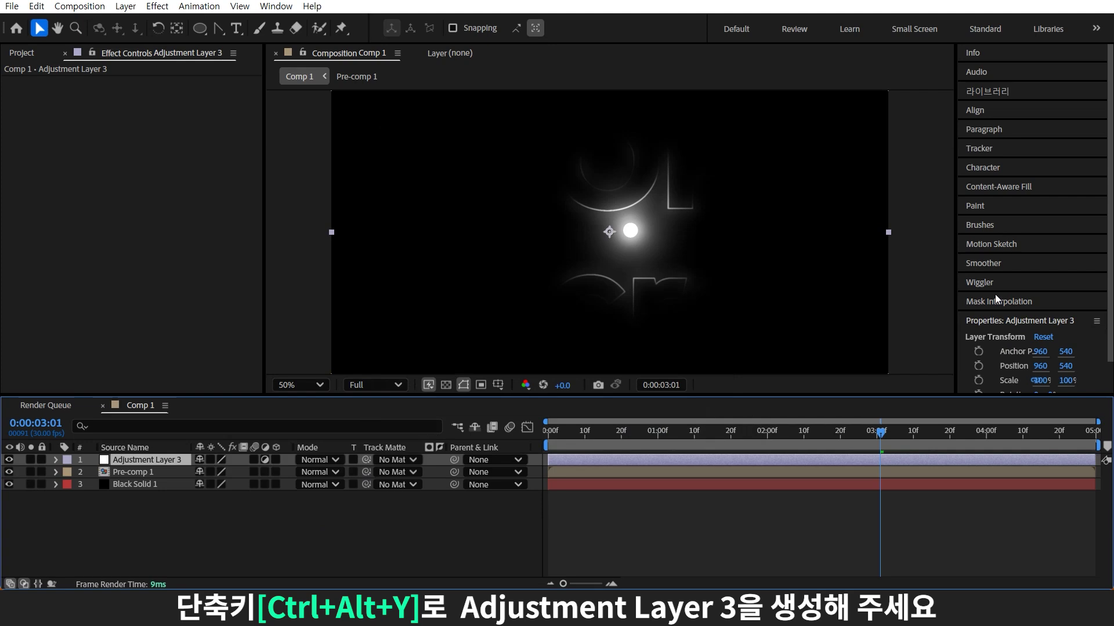
- Apply Tint to Adjustment Layer 3 with Map White To set to pale peach FAE7DF
{"action": "key", "text": "ctrl+5"}
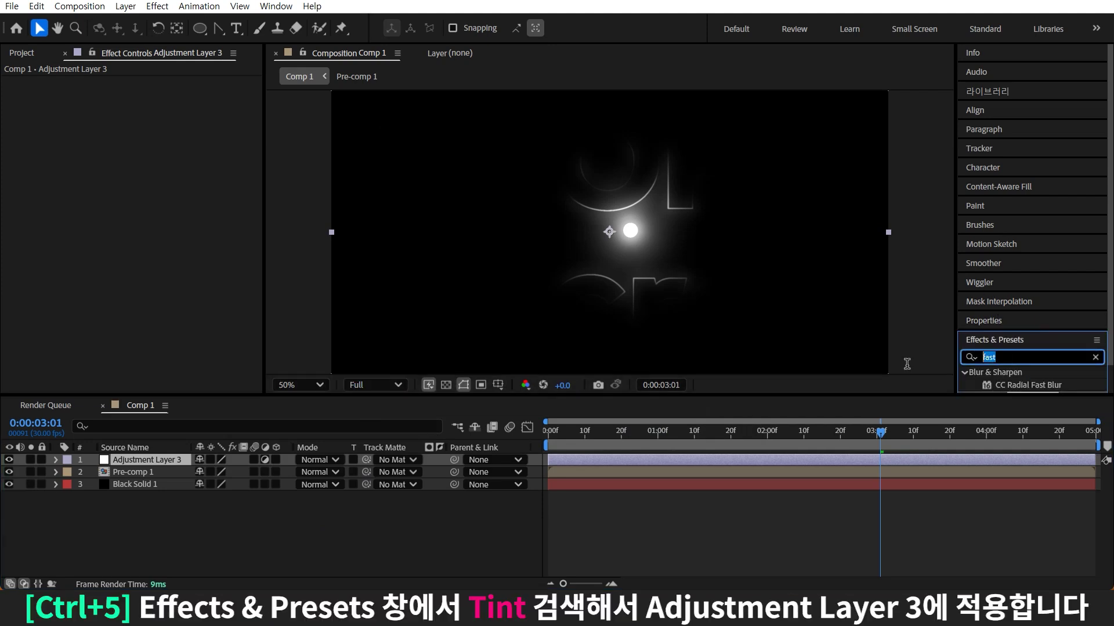
{"action": "type", "text": "tint"}
{"action": "mouse_move", "coordinate": [1014, 385]}
{"action": "left_mouse_down"}
{"action": "mouse_move", "coordinate": [945, 406]}
{"action": "mouse_move", "coordinate": [145, 460]}
{"action": "left_mouse_up"}
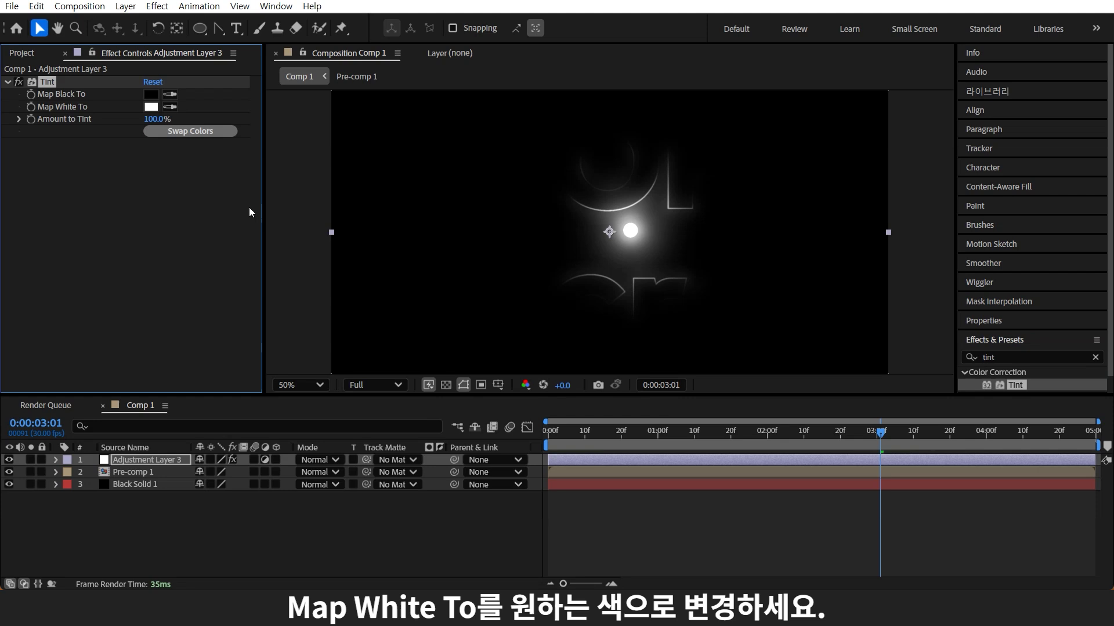
{"action": "left_click", "coordinate": [154, 108]}
{"action": "left_click", "coordinate": [452, 274]}
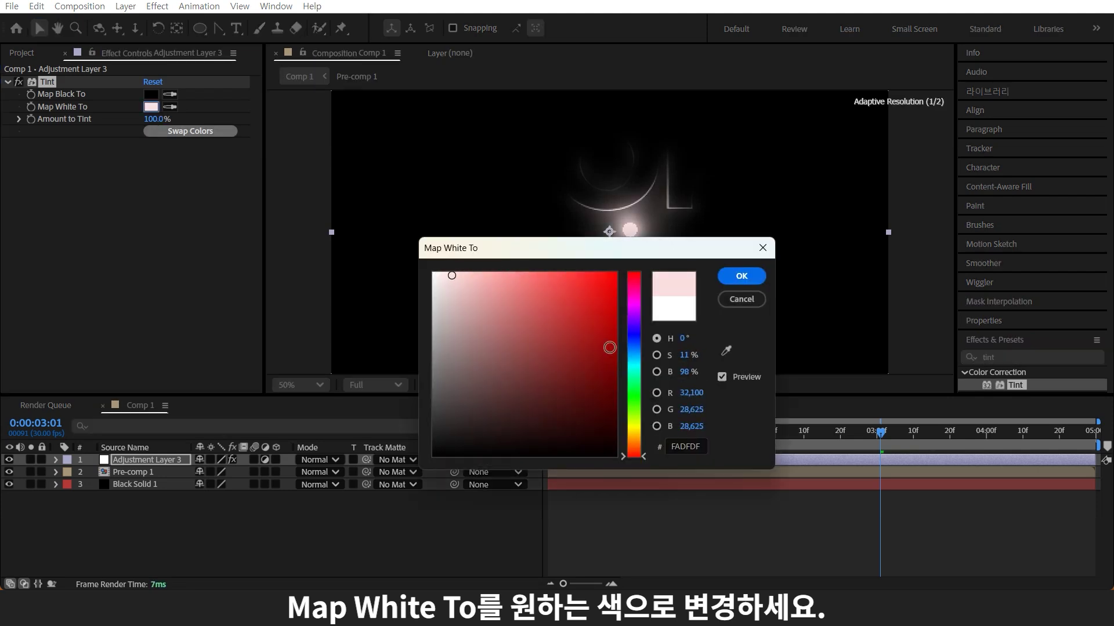
{"action": "left_click_drag", "start_coordinate": [633, 456], "coordinate": [633, 447]}
{"action": "left_click_drag", "start_coordinate": [607, 246], "coordinate": [370, 211]}
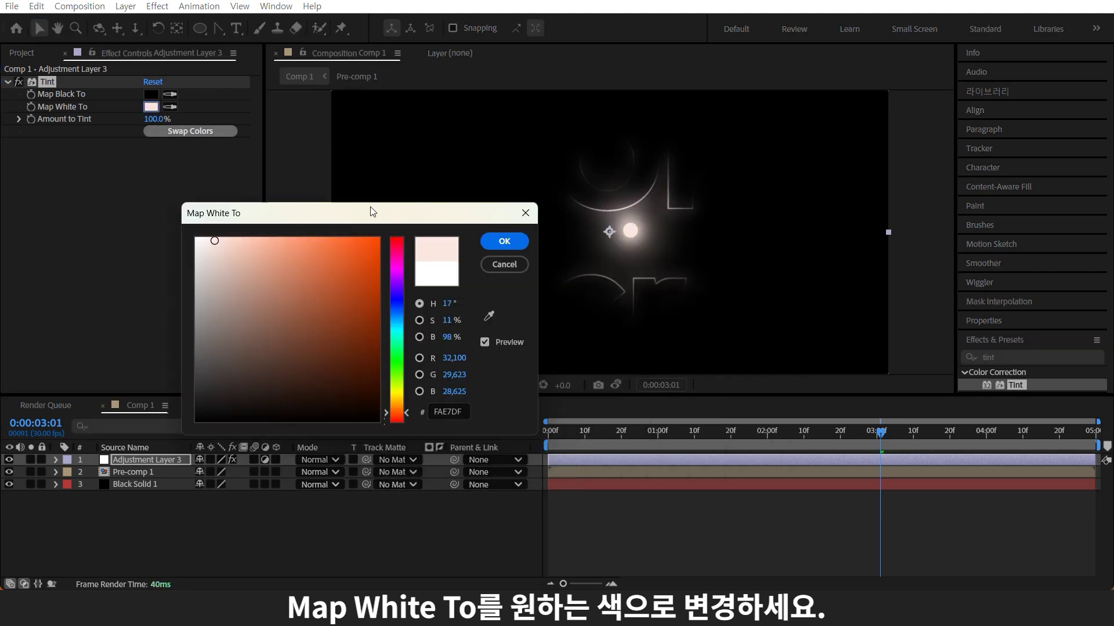
{"action": "left_click", "coordinate": [515, 241]}
- Add Noise to Adjustment Layer 3 with Amount of Noise at 8%, then preview the animation
{"action": "left_click", "coordinate": [987, 357]}
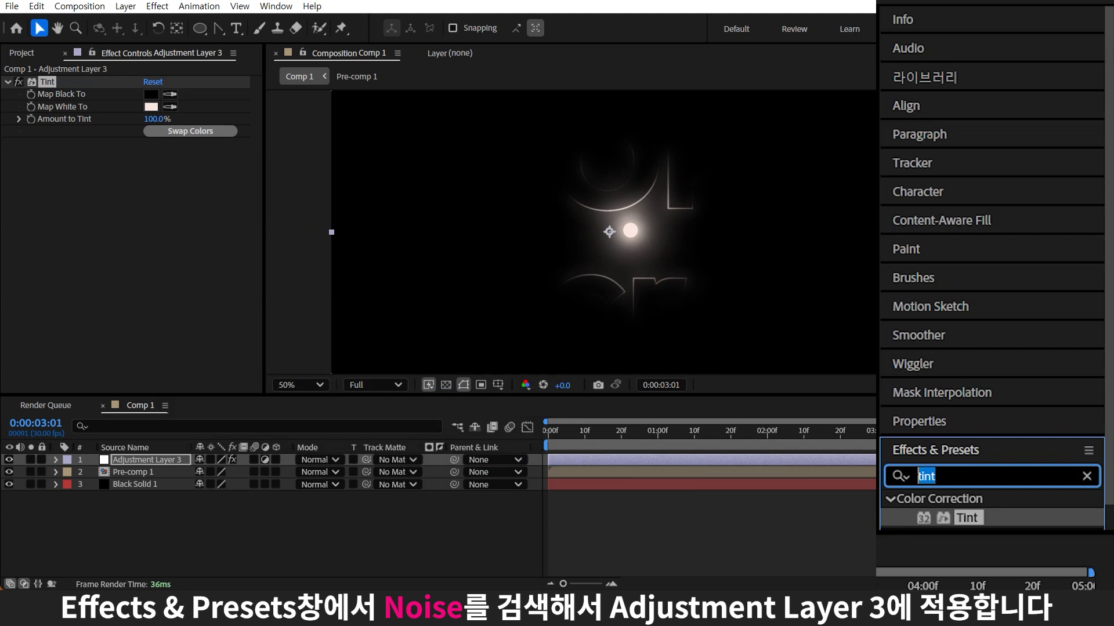
{"action": "type", "text": "noise"}
{"action": "scroll", "coordinate": [1081, 504], "scroll_direction": "down", "scroll_amount": 3}
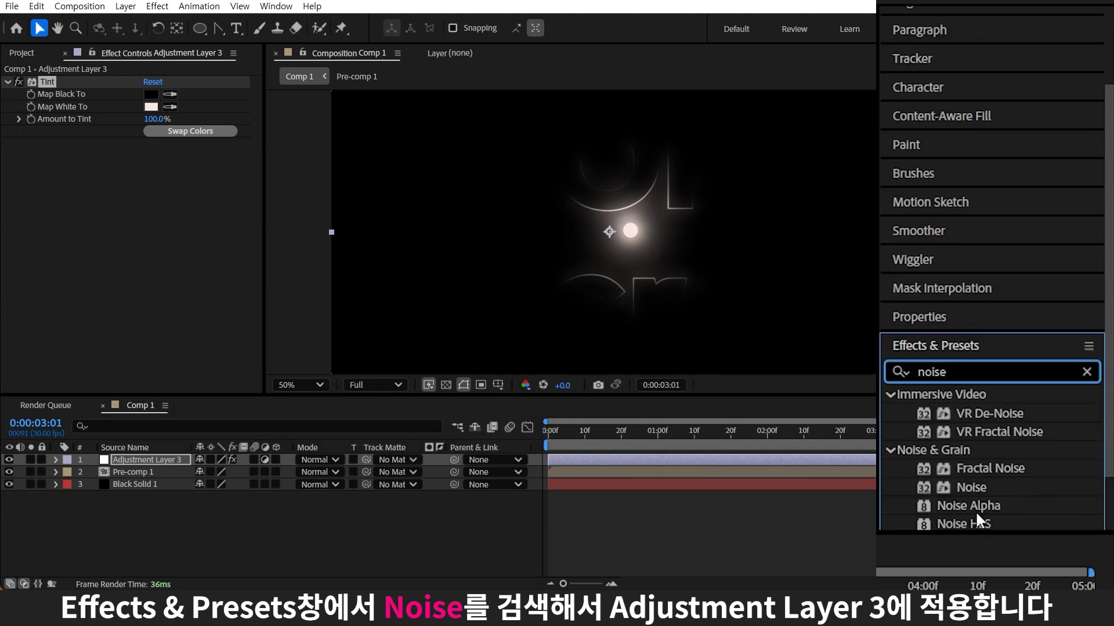
{"action": "left_click_drag", "start_coordinate": [999, 487], "coordinate": [444, 293]}
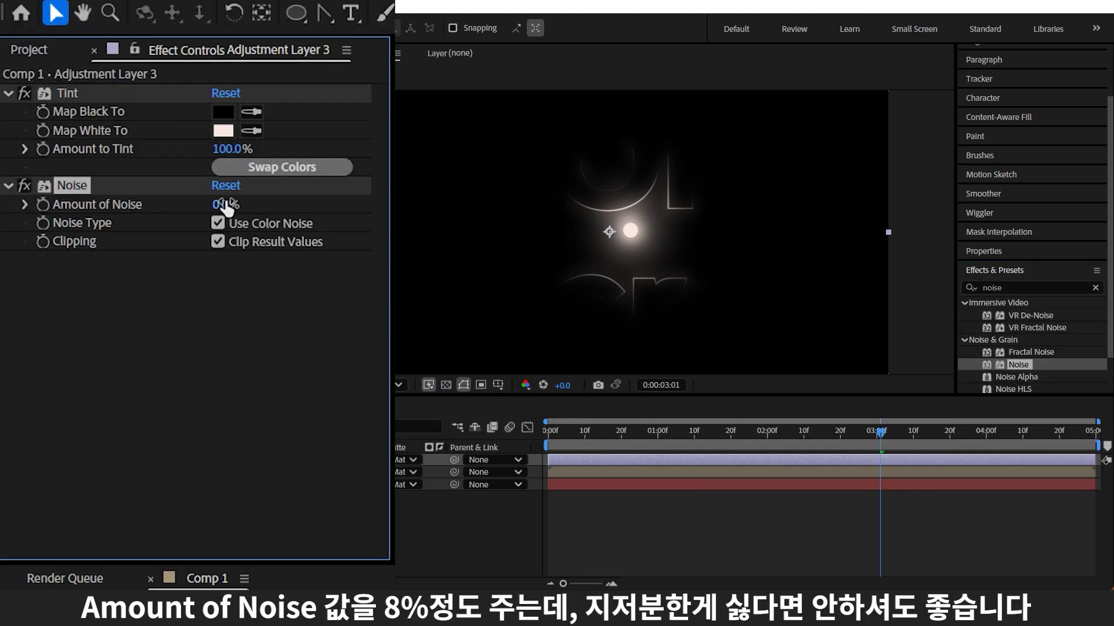
{"action": "left_click", "coordinate": [157, 156]}
{"action": "type", "text": "8"}
{"action": "key", "text": "Return"}
{"action": "scroll", "coordinate": [641, 223], "scroll_direction": "up", "scroll_amount": 2}
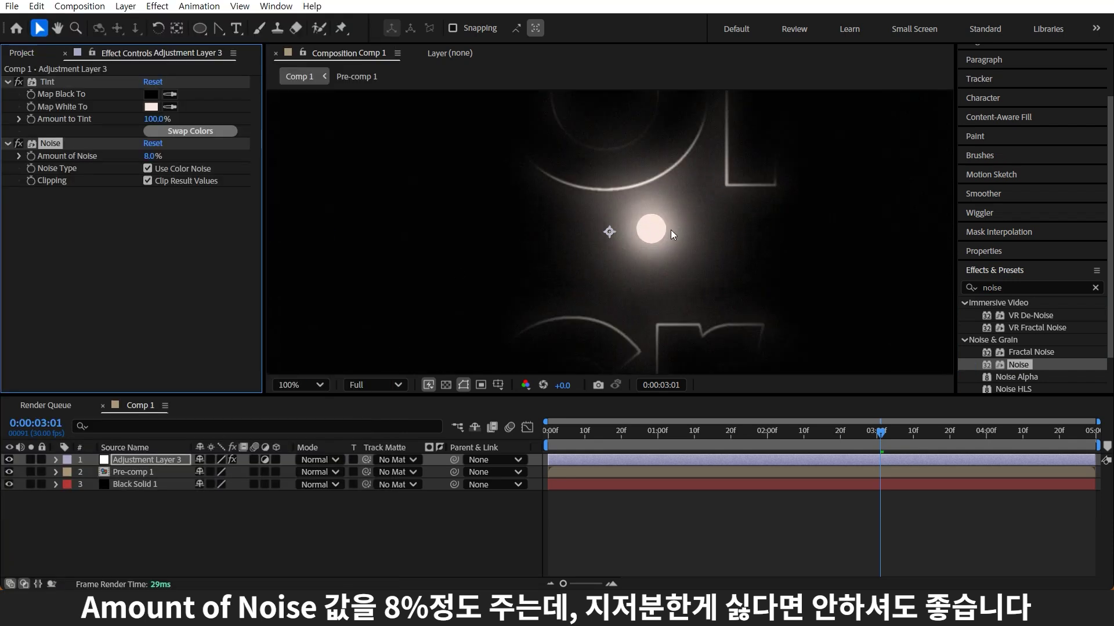
{"action": "key", "text": "space"}
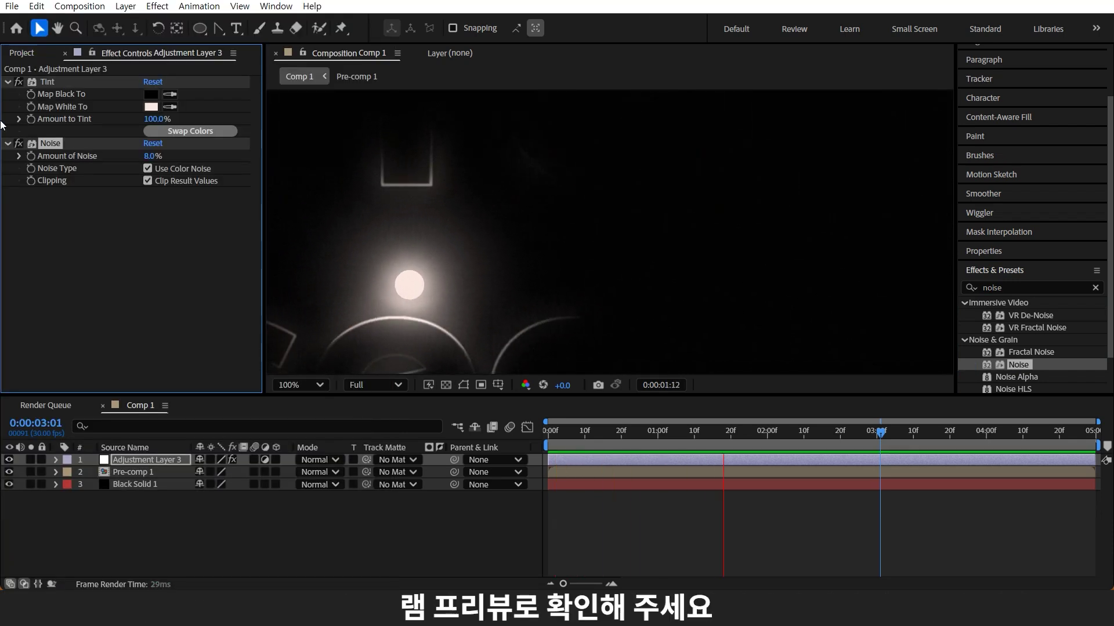